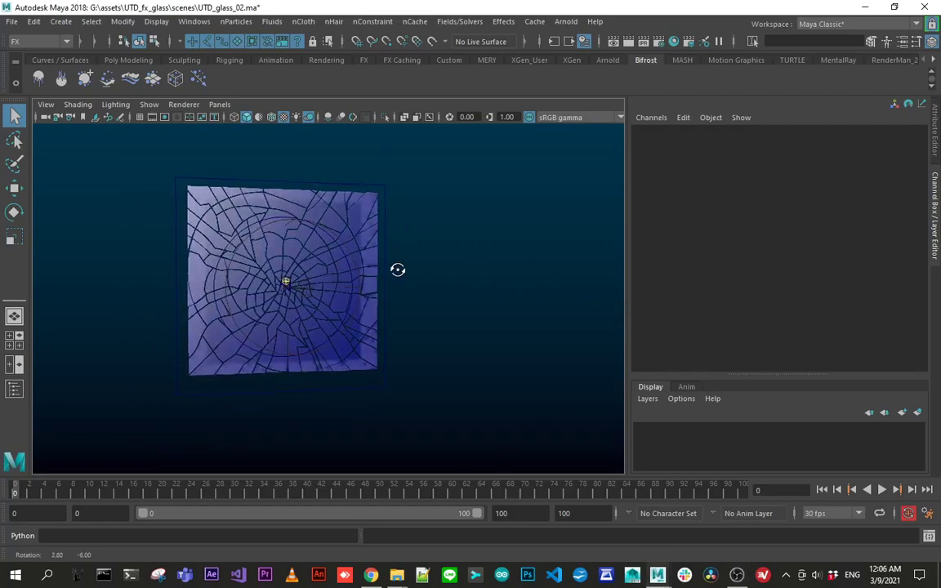
- Select the cylindrical blast control at the glass pane and examine it from several angles
{"action": "right_click_drag", "start_coordinate": [431, 276], "coordinate": [433, 299], "text": "alt"}
{"action": "left_click_drag", "start_coordinate": [433, 298], "coordinate": [370, 274], "text": "alt"}
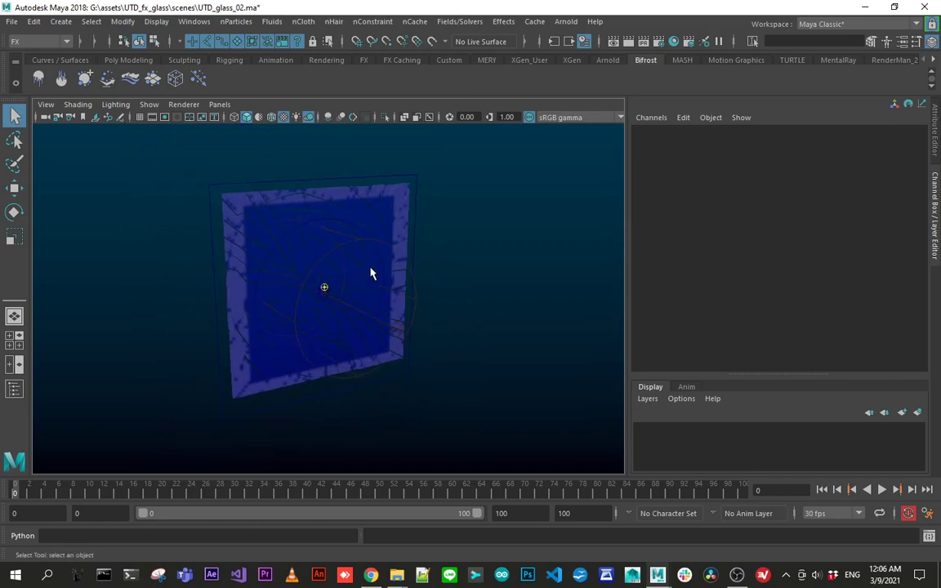
{"action": "left_click", "coordinate": [335, 229]}
{"action": "right_click_drag", "start_coordinate": [351, 245], "coordinate": [423, 302], "text": "alt"}
{"action": "left_click_drag", "start_coordinate": [422, 302], "coordinate": [380, 286], "text": "alt"}
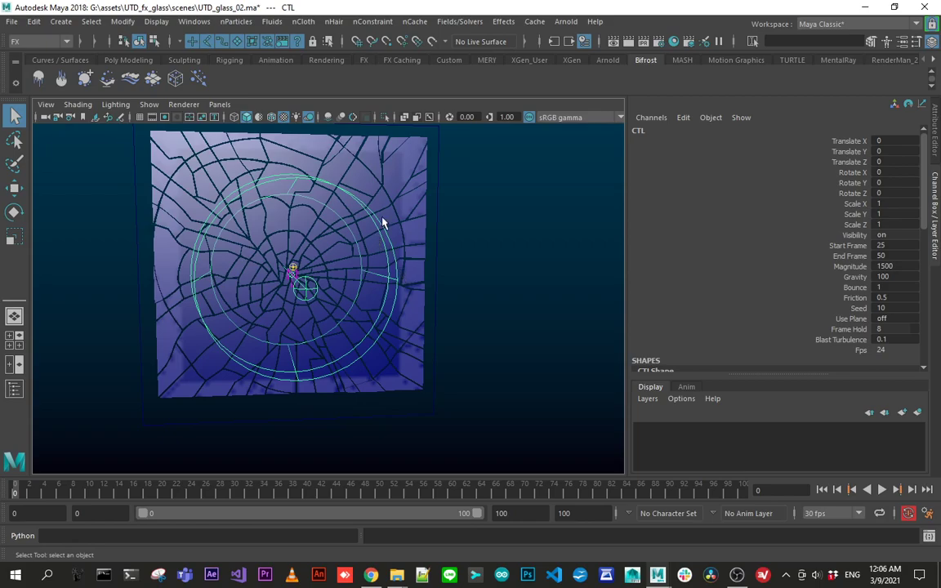
{"action": "key", "text": "f"}
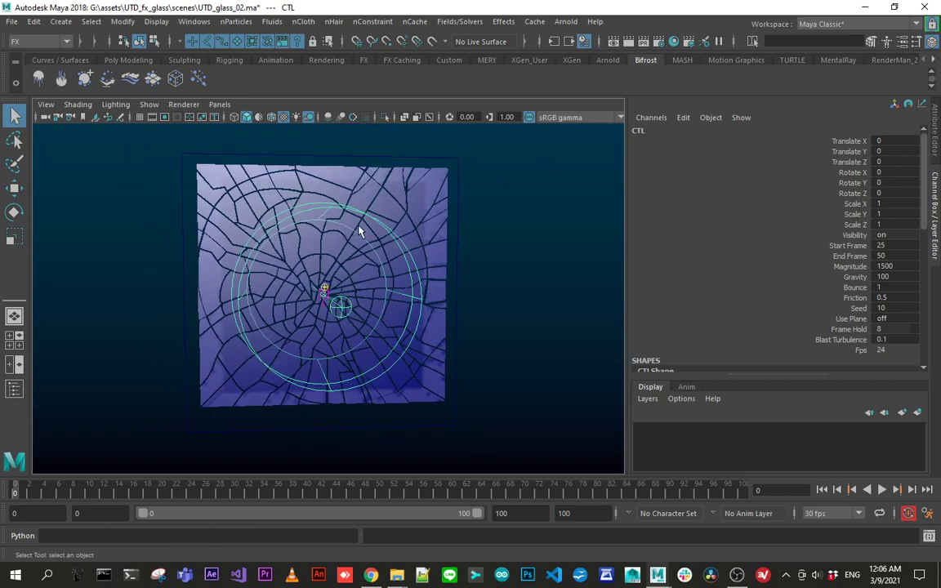
{"action": "left_click_drag", "start_coordinate": [359, 227], "coordinate": [277, 240], "text": "alt"}
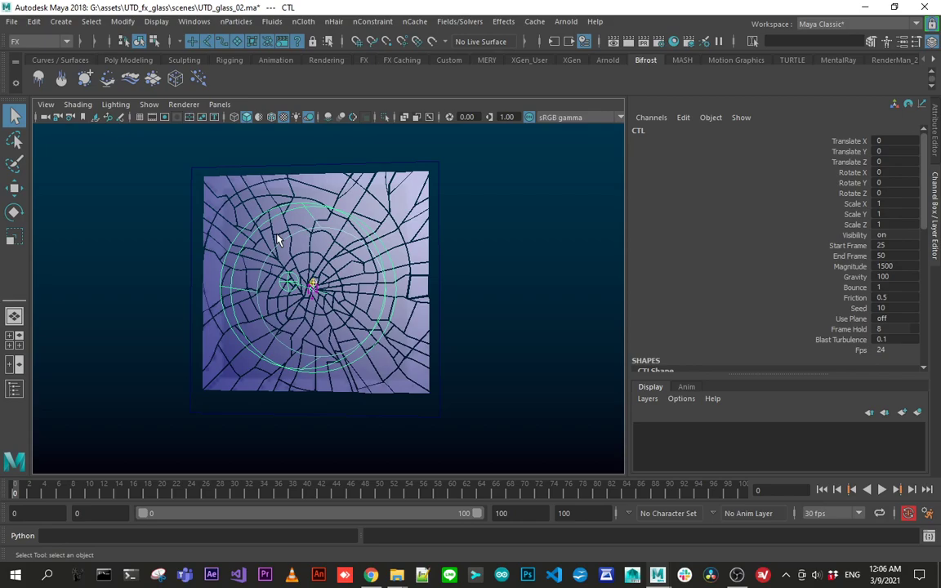
{"action": "left_click_drag", "start_coordinate": [360, 257], "coordinate": [445, 241], "text": "alt"}
- Try transforming the square pane control around the glass with the rotate, scale and move tools, undoing each change
{"action": "left_click", "coordinate": [445, 210]}
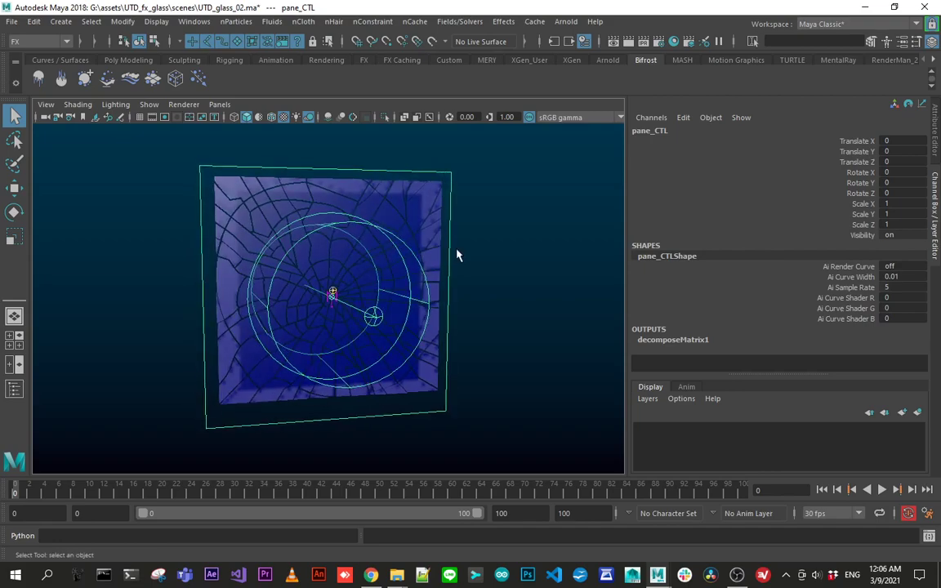
{"action": "key", "text": "e"}
{"action": "mouse_move", "coordinate": [410, 301]}
{"action": "left_mouse_down", "text": "alt"}
{"action": "mouse_move", "coordinate": [423, 304]}
{"action": "mouse_move", "coordinate": [397, 299]}
{"action": "mouse_move", "coordinate": [417, 304]}
{"action": "left_mouse_up", "text": "alt"}
{"action": "key", "text": "r"}
{"action": "left_click_drag", "start_coordinate": [519, 304], "coordinate": [441, 296]}
{"action": "left_click_drag", "start_coordinate": [418, 300], "coordinate": [442, 303], "text": "alt"}
{"action": "mouse_move", "coordinate": [442, 296]}
{"action": "left_mouse_down"}
{"action": "mouse_move", "coordinate": [564, 296]}
{"action": "mouse_move", "coordinate": [429, 300]}
{"action": "left_mouse_up"}
{"action": "key", "text": "w"}
{"action": "key", "text": "r"}
{"action": "key", "text": "z"}
{"action": "left_click_drag", "start_coordinate": [429, 300], "coordinate": [384, 314], "text": "alt"}
{"action": "key", "text": "w"}
{"action": "key", "text": "z"}
{"action": "key", "text": "ctrl+z"}
{"action": "key", "text": "e"}
{"action": "key", "text": "z"}
{"action": "left_click_drag", "start_coordinate": [448, 287], "coordinate": [415, 286], "text": "alt"}
{"action": "key", "text": "q"}
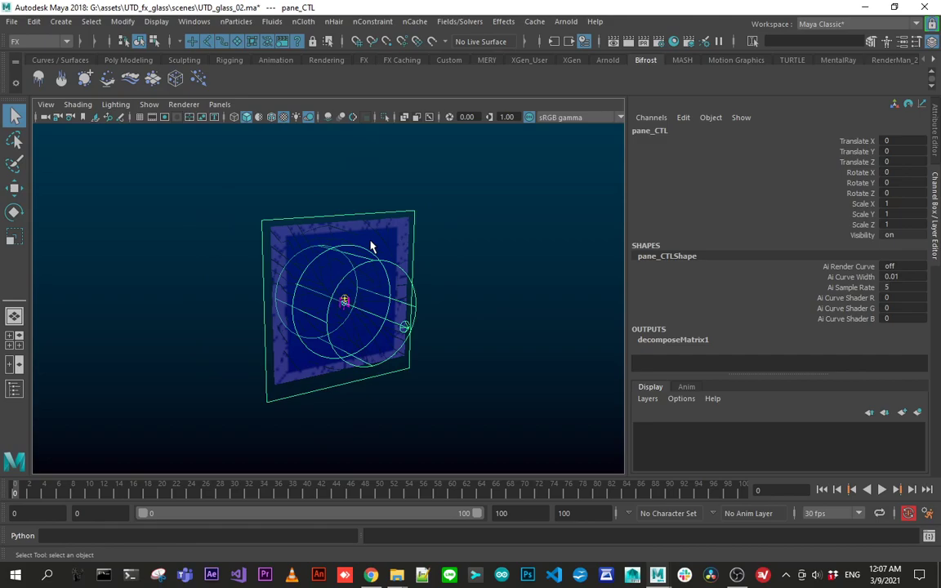
- Select the cylindrical blast control around the glass and inspect its direction arrow
{"action": "left_click", "coordinate": [359, 254]}
{"action": "left_click_drag", "start_coordinate": [359, 254], "coordinate": [447, 324], "text": "alt"}
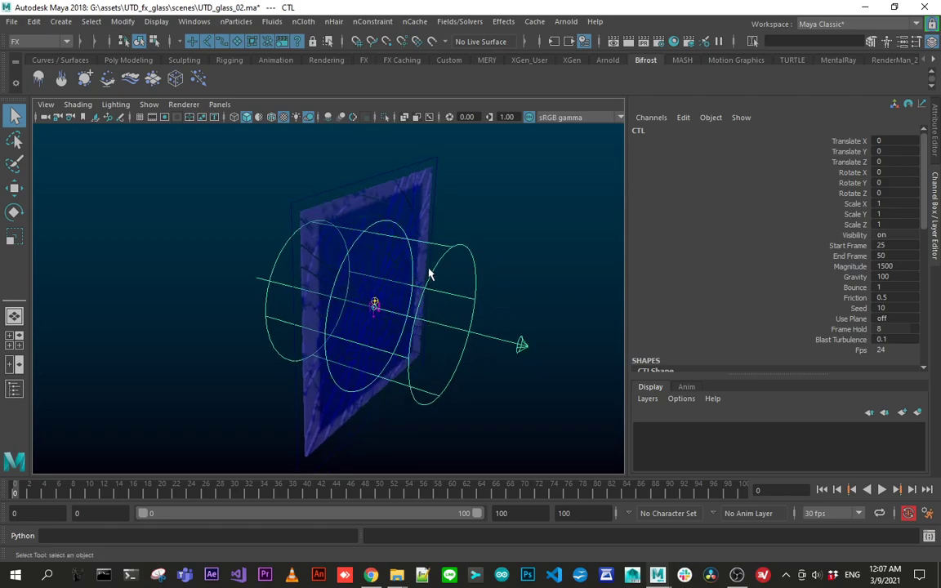
{"action": "left_click_drag", "start_coordinate": [506, 354], "coordinate": [397, 330], "text": "alt"}
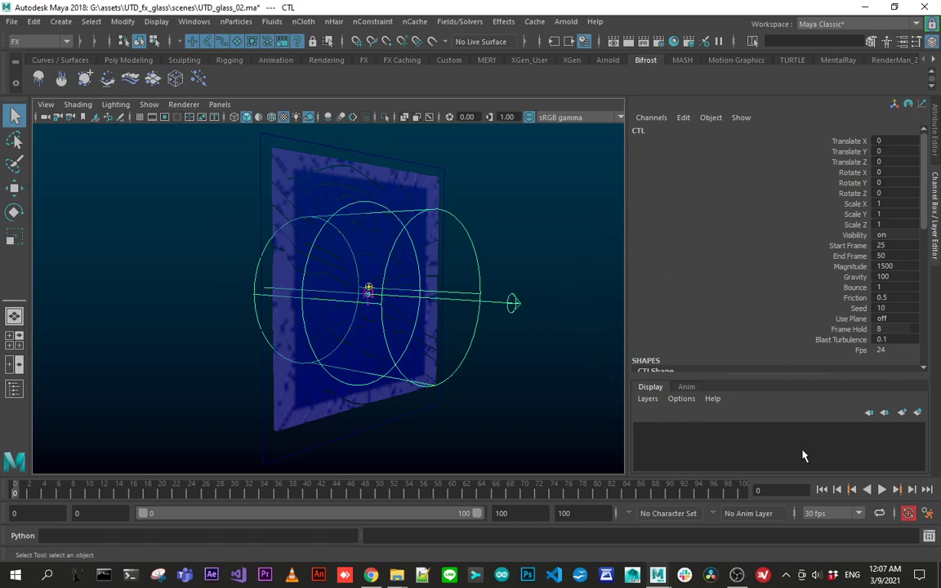
- Set the scene frame rate to 24 fps and start both the playback and animation ranges at frame 1
{"action": "left_click", "coordinate": [825, 513]}
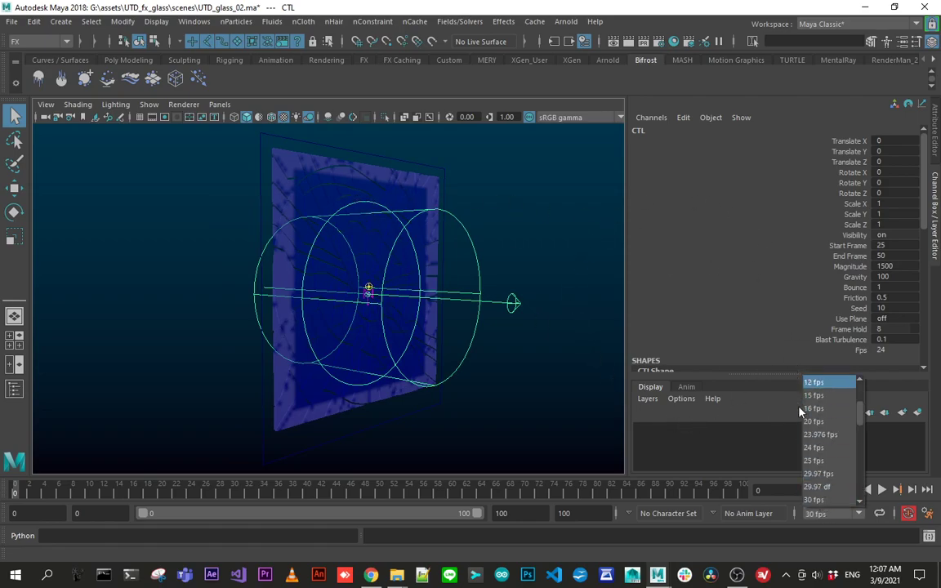
{"action": "left_click", "coordinate": [817, 447]}
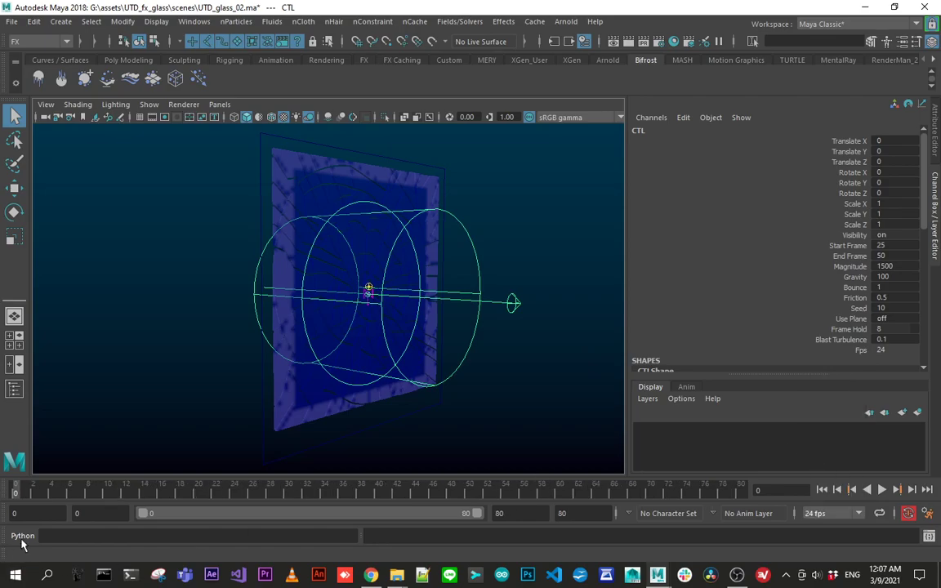
{"action": "left_click", "coordinate": [88, 513]}
{"action": "type", "text": "1"}
{"action": "key", "text": "Return"}
{"action": "double_click", "coordinate": [45, 513]}
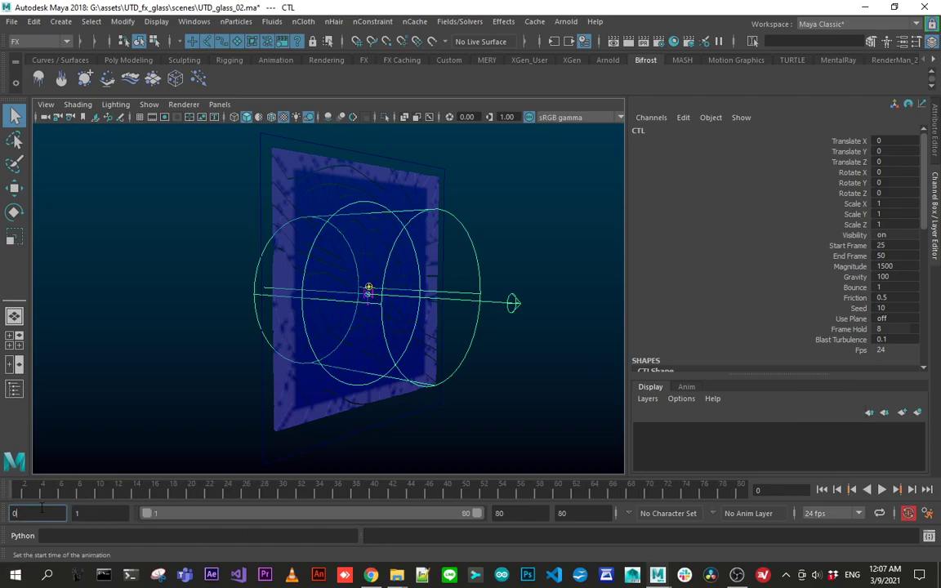
{"action": "type", "text": "1"}
{"action": "key", "text": "Return"}
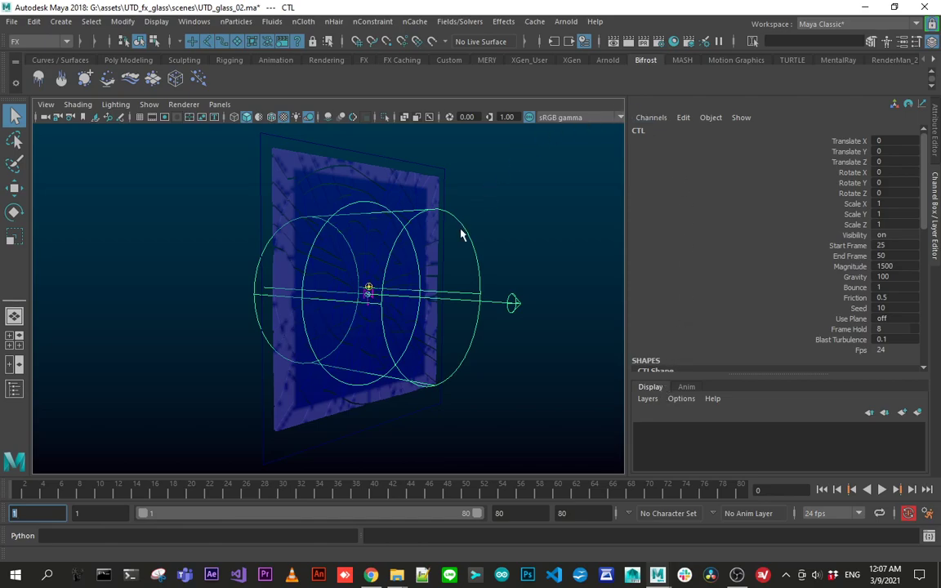
- Set the blast control's End Frame to 30
{"action": "mouse_move", "coordinate": [460, 233]}
{"action": "left_mouse_down", "text": "alt"}
{"action": "mouse_move", "coordinate": [418, 245]}
{"action": "mouse_move", "coordinate": [447, 246]}
{"action": "left_mouse_up", "text": "alt"}
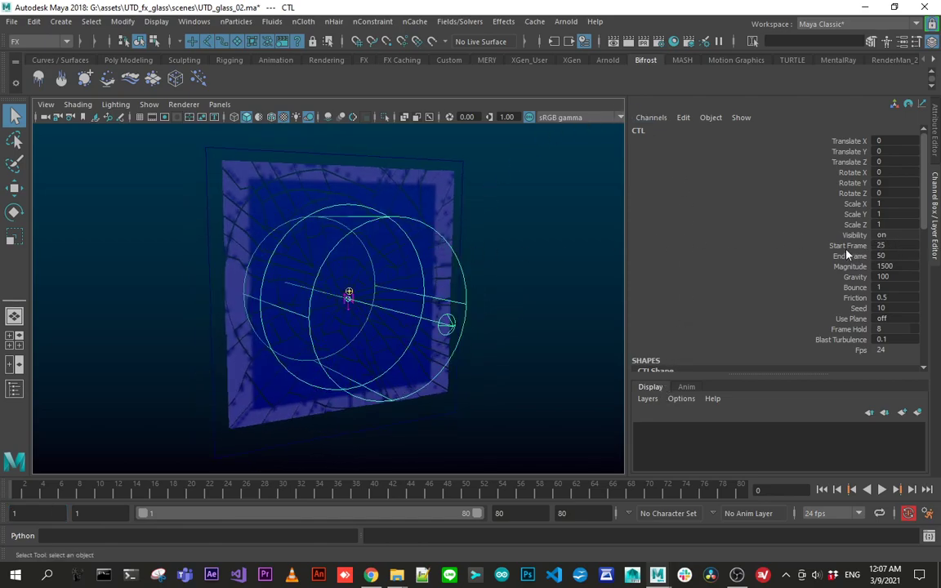
{"action": "left_click", "coordinate": [850, 266]}
{"action": "left_click", "coordinate": [848, 245]}
{"action": "left_click", "coordinate": [905, 246]}
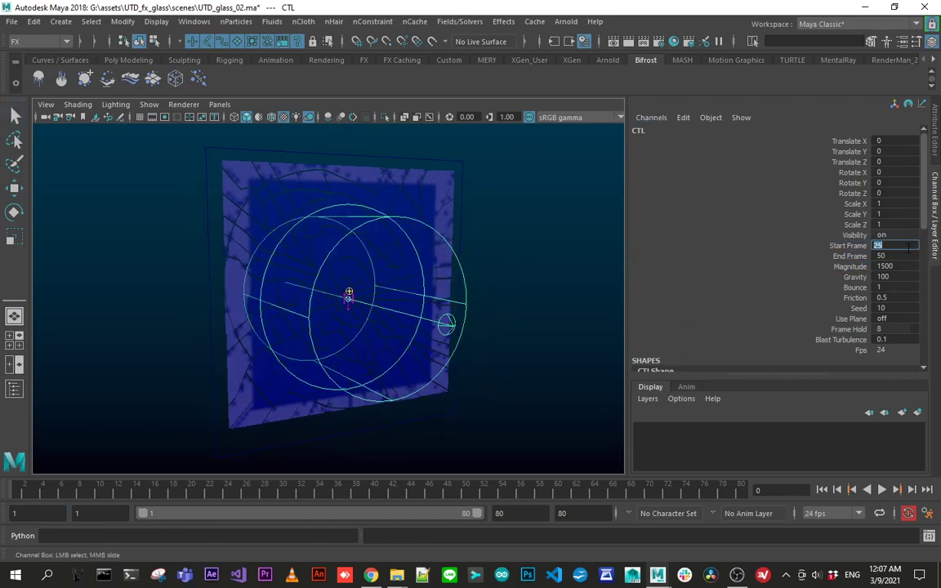
{"action": "left_click", "coordinate": [907, 257]}
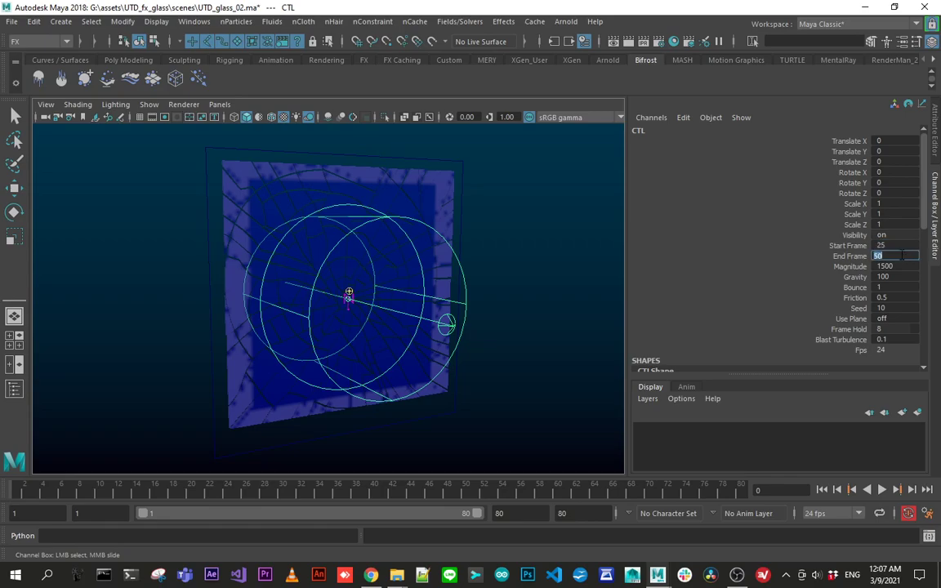
{"action": "left_click_drag", "start_coordinate": [360, 298], "coordinate": [376, 320], "text": "alt"}
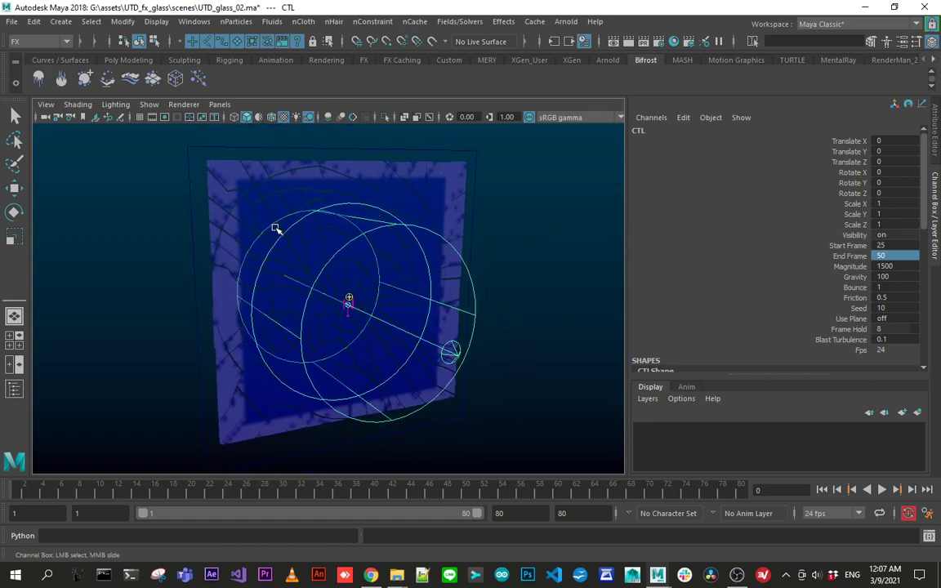
{"action": "double_click", "coordinate": [902, 256]}
{"action": "type", "text": "30"}
{"action": "key", "text": "Return"}
{"action": "left_click_drag", "start_coordinate": [235, 346], "coordinate": [280, 324], "text": "alt"}
- Go to the first frame and check in the Time Slider preferences that the playback speed is Play every frame
{"action": "left_click", "coordinate": [823, 490]}
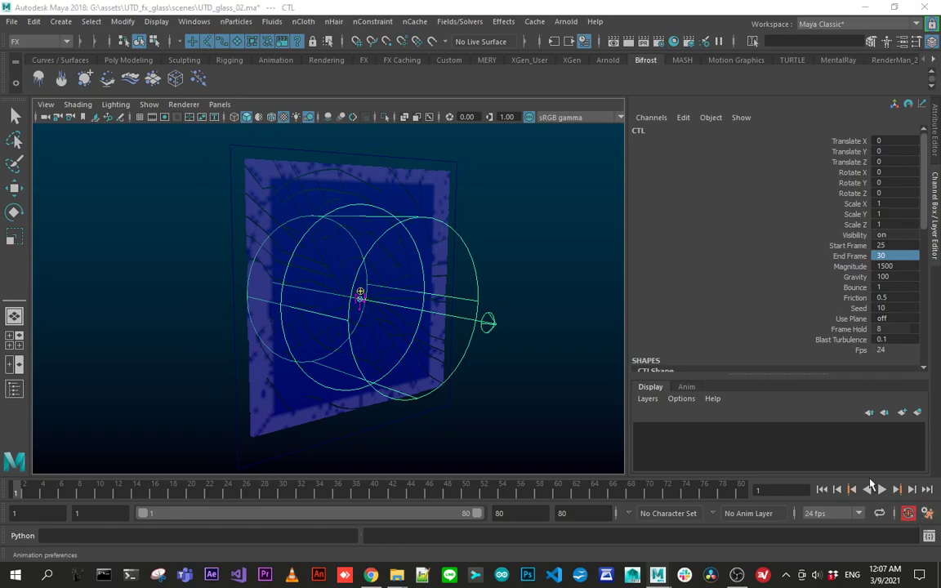
{"action": "left_click", "coordinate": [927, 513]}
{"action": "left_click", "coordinate": [350, 372]}
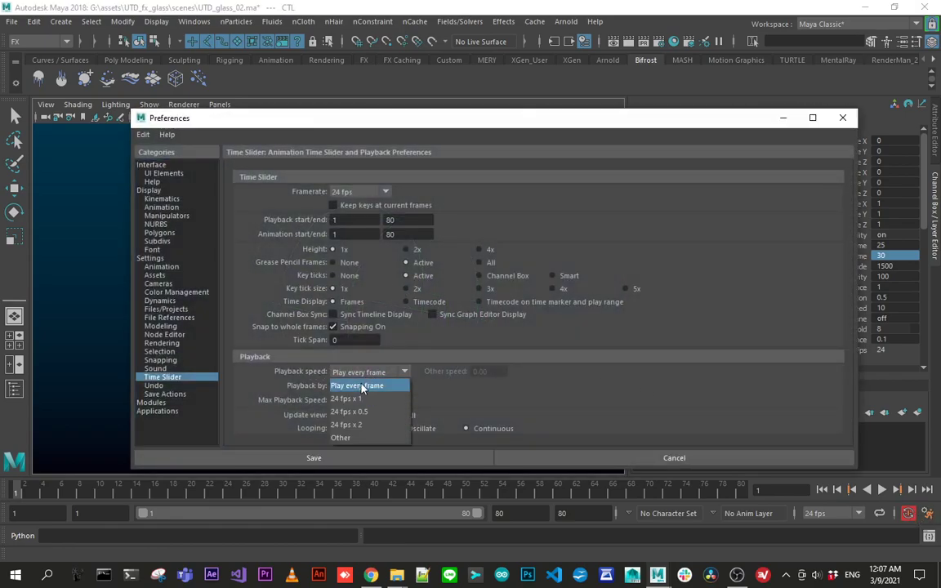
{"action": "left_click", "coordinate": [365, 387]}
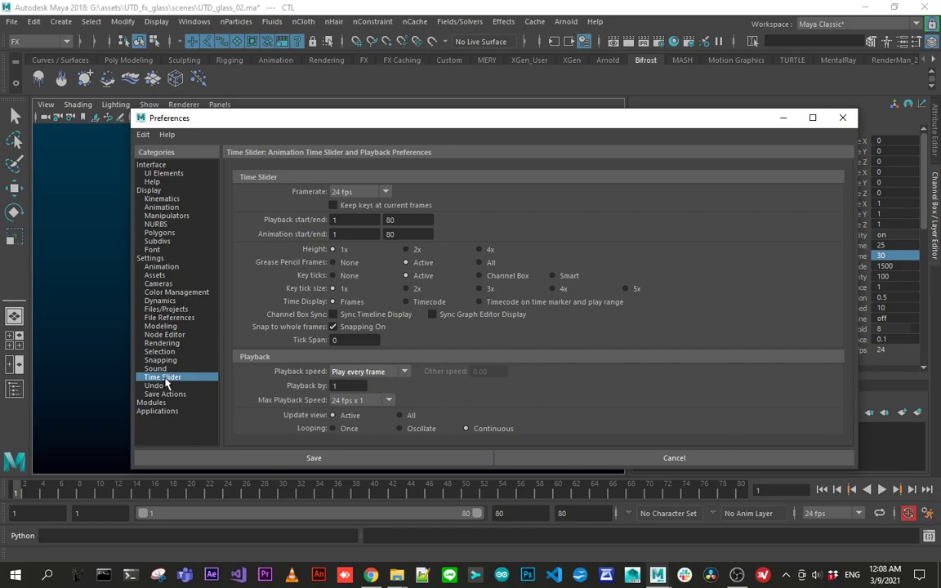
{"action": "left_click", "coordinate": [843, 118]}
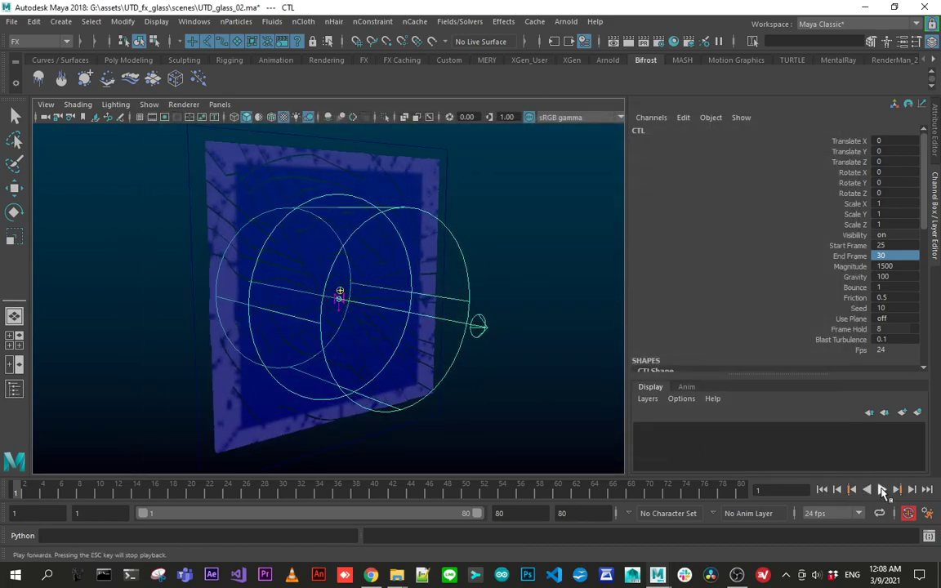
- Play the shatter simulation from the first frame, stop it at frame 33 and examine the flying shards
{"action": "left_click", "coordinate": [882, 490]}
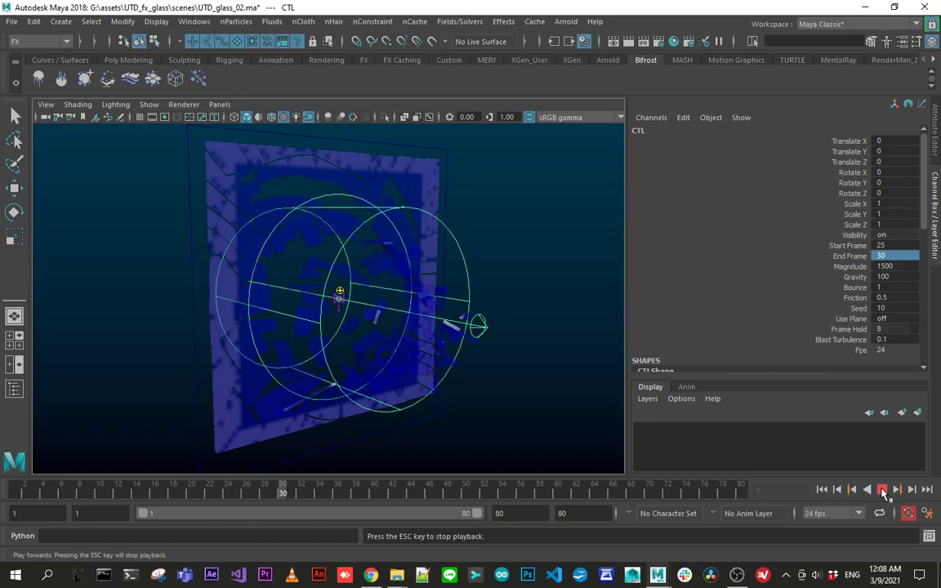
{"action": "left_click", "coordinate": [882, 490]}
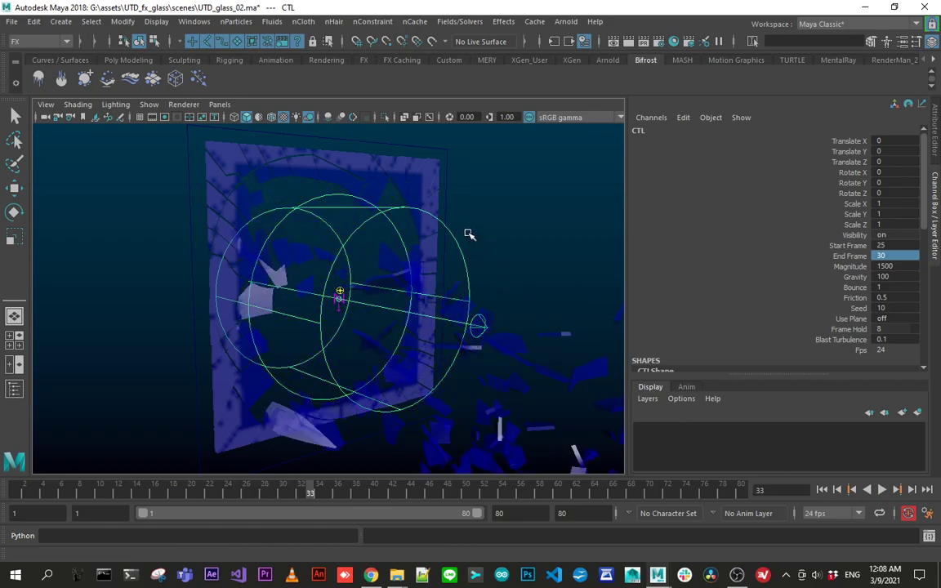
{"action": "right_click_drag", "start_coordinate": [469, 234], "coordinate": [378, 242], "text": "alt"}
{"action": "left_click_drag", "start_coordinate": [378, 242], "coordinate": [253, 269], "text": "alt"}
{"action": "middle_click_drag", "start_coordinate": [253, 269], "coordinate": [382, 257], "text": "alt"}
{"action": "left_click_drag", "start_coordinate": [383, 257], "coordinate": [360, 255], "text": "alt"}
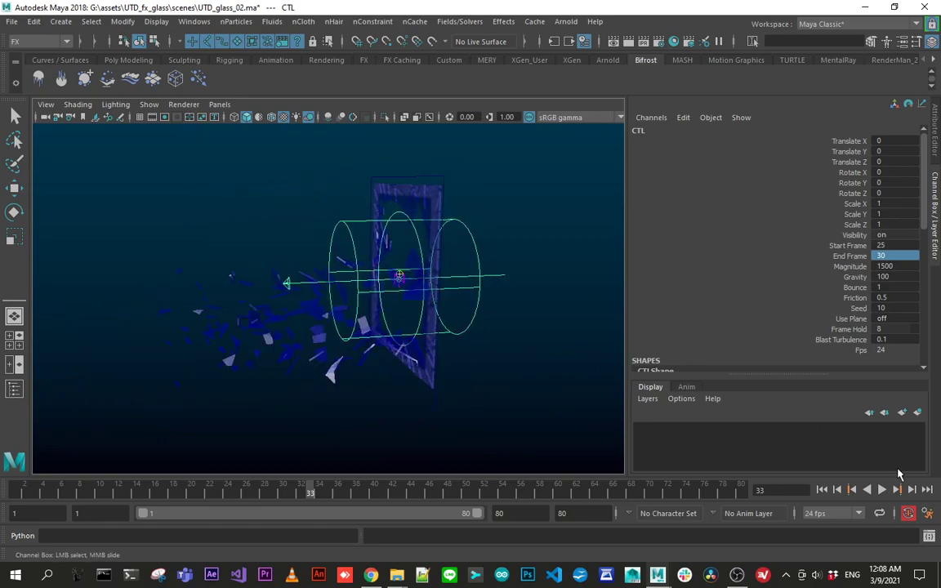
- Continue the playback to frame 39, examine how far the shards scatter, and return to the first frame
{"action": "left_click", "coordinate": [888, 490]}
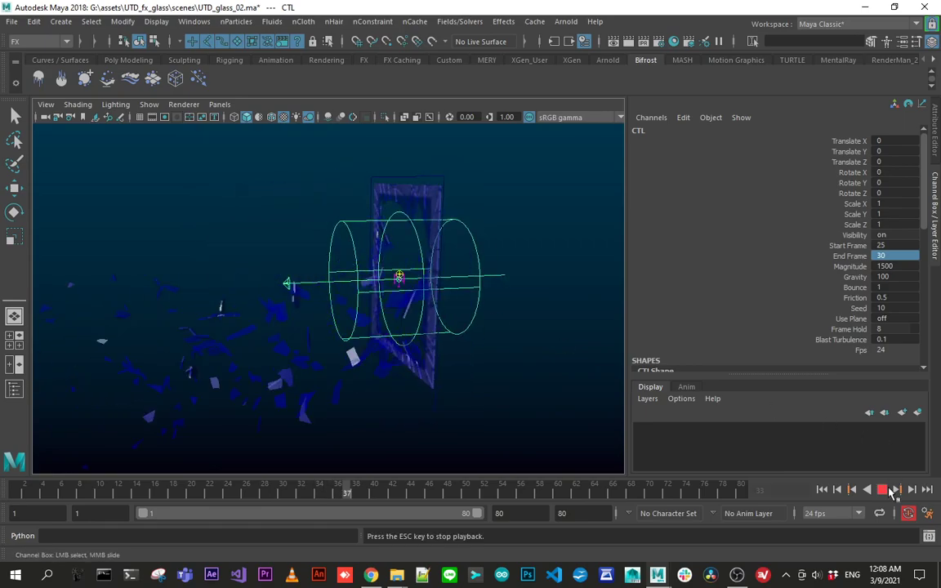
{"action": "left_click", "coordinate": [887, 490]}
{"action": "left_click_drag", "start_coordinate": [279, 340], "coordinate": [472, 343], "text": "alt"}
{"action": "right_click_drag", "start_coordinate": [472, 343], "coordinate": [450, 340], "text": "alt"}
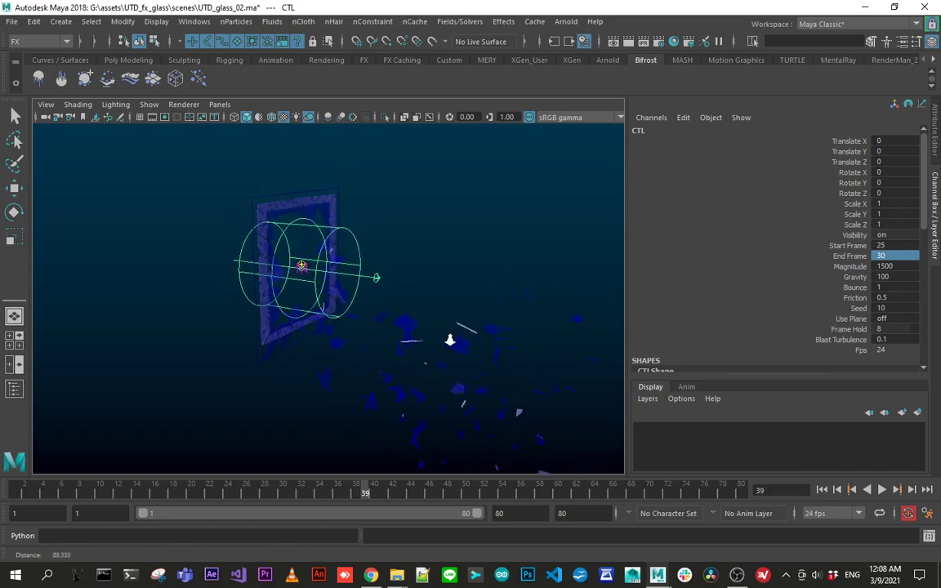
{"action": "left_click_drag", "start_coordinate": [450, 339], "coordinate": [463, 365], "text": "alt"}
{"action": "left_click", "coordinate": [823, 490]}
{"action": "middle_click_drag", "start_coordinate": [331, 365], "coordinate": [325, 383], "text": "alt"}
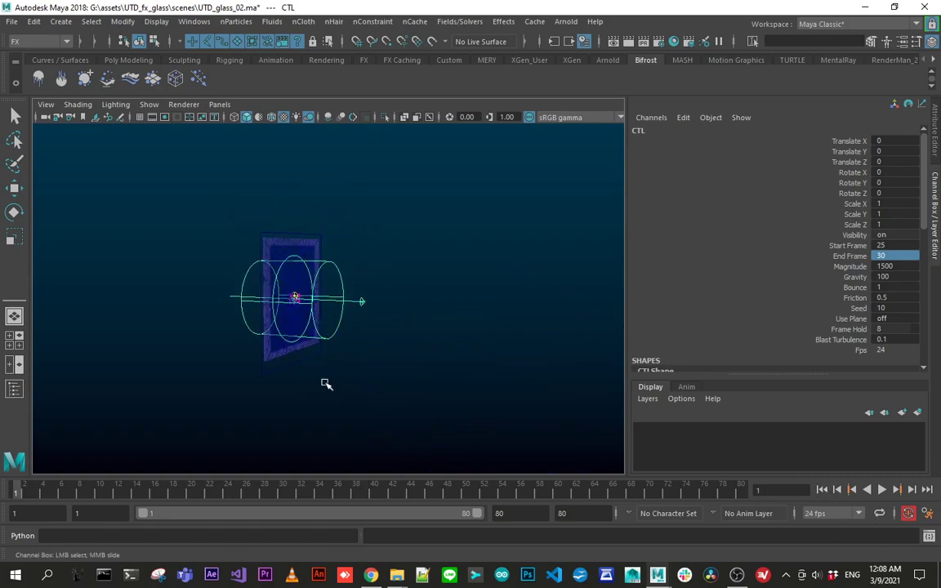
- Create a polygon plane and scale it uniformly to about 170.8 as a large ground surface
{"action": "left_click_drag", "start_coordinate": [326, 383], "coordinate": [185, 297], "text": "alt"}
{"action": "left_click", "coordinate": [128, 60]}
{"action": "left_click_drag", "start_coordinate": [273, 140], "coordinate": [131, 126], "text": "alt"}
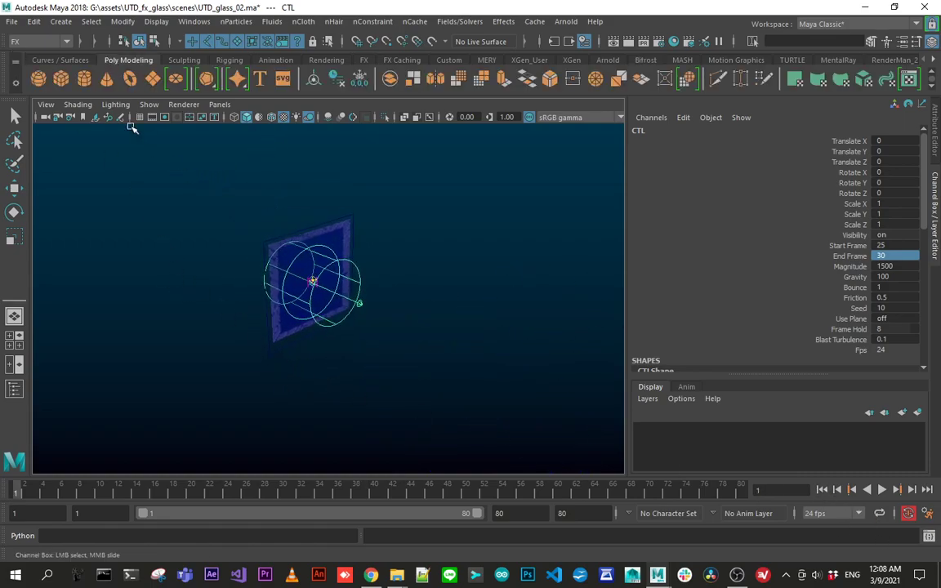
{"action": "left_click", "coordinate": [151, 80]}
{"action": "right_click_drag", "start_coordinate": [489, 305], "coordinate": [396, 309], "text": "alt"}
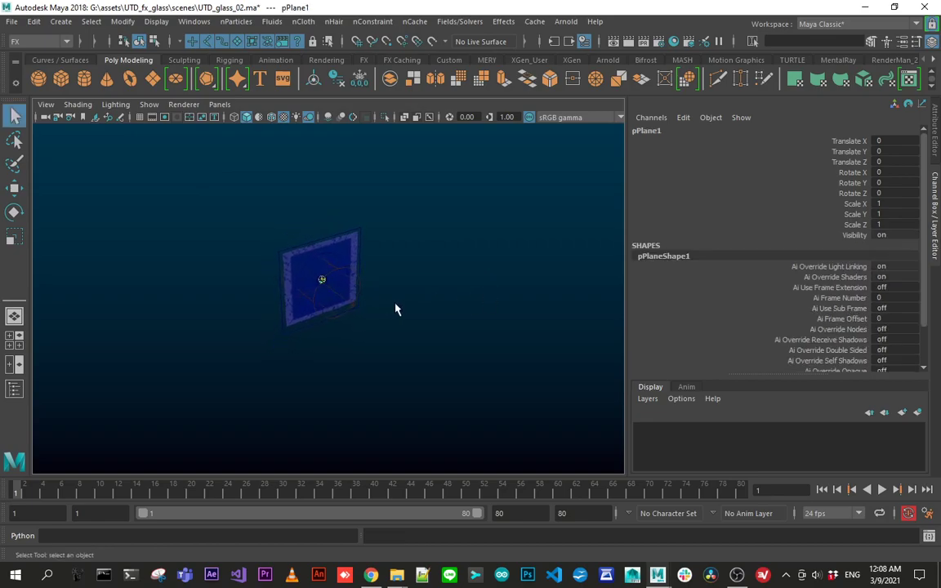
{"action": "left_click_drag", "start_coordinate": [396, 310], "coordinate": [277, 294], "text": "alt"}
{"action": "key", "text": "r"}
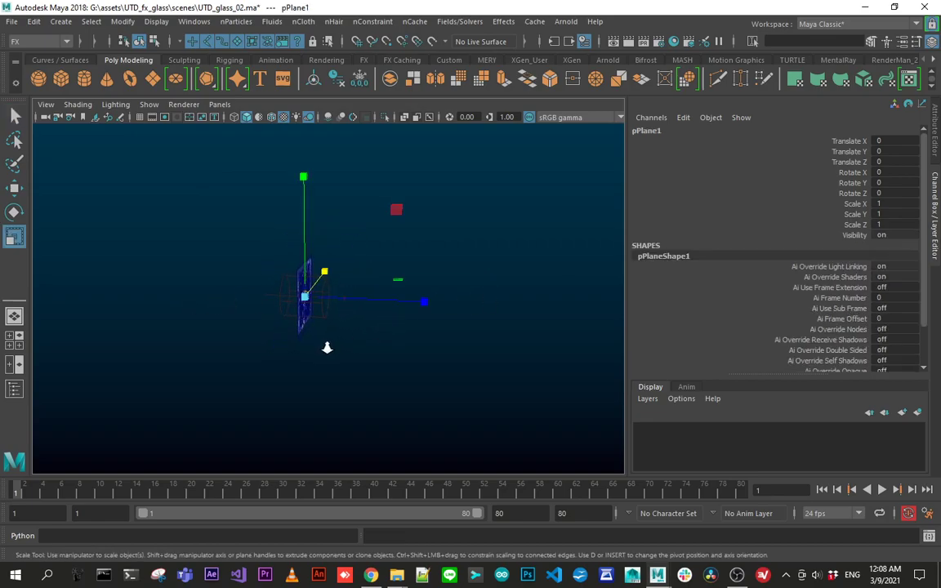
{"action": "middle_click_drag", "start_coordinate": [291, 326], "coordinate": [710, 327]}
{"action": "key", "text": "ctrl+z"}
{"action": "left_click_drag", "start_coordinate": [310, 283], "coordinate": [520, 247]}
{"action": "middle_click_drag", "start_coordinate": [278, 327], "coordinate": [380, 326]}
- Lower the plane below the glass pane to a Translate Y of about -30.3
{"action": "key", "text": "w"}
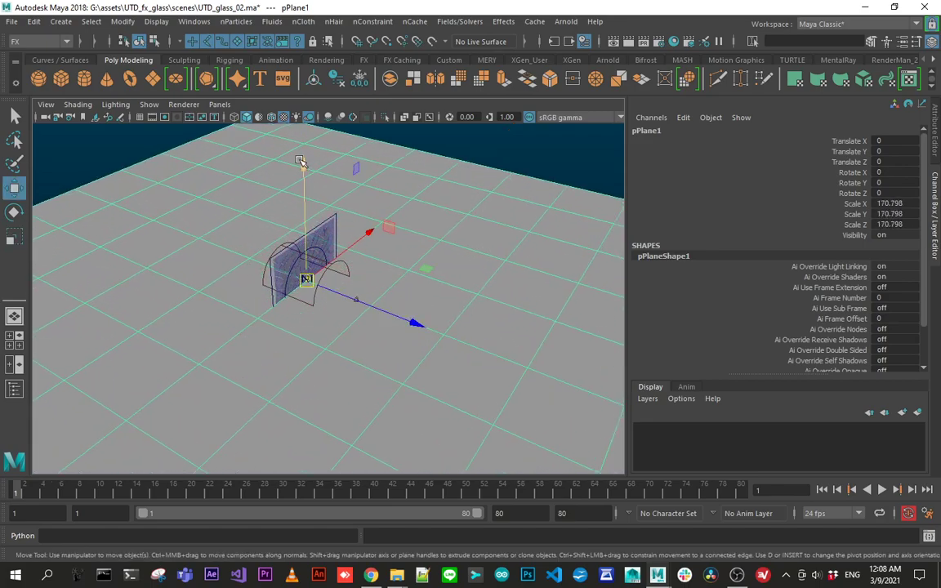
{"action": "left_click_drag", "start_coordinate": [304, 165], "coordinate": [306, 289]}
{"action": "left_click_drag", "start_coordinate": [395, 376], "coordinate": [477, 298], "text": "alt"}
{"action": "middle_click_drag", "start_coordinate": [459, 386], "coordinate": [388, 271], "text": "alt"}
{"action": "right_click_drag", "start_coordinate": [388, 271], "coordinate": [450, 316], "text": "alt"}
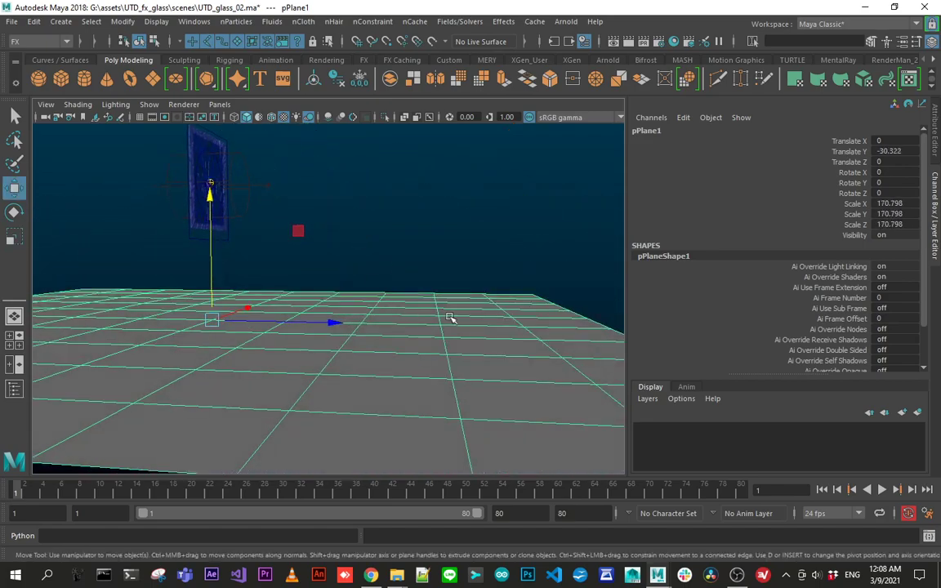
- Raise the plane's outermost vertex row on the side the shards fly towards to form a slanted wall
{"action": "key", "text": "F9"}
{"action": "right_click_drag", "start_coordinate": [540, 308], "coordinate": [477, 322], "text": "alt"}
{"action": "left_click_drag", "start_coordinate": [477, 322], "coordinate": [507, 293], "text": "alt"}
{"action": "left_click_drag", "start_coordinate": [525, 239], "coordinate": [420, 447]}
{"action": "left_click_drag", "start_coordinate": [437, 300], "coordinate": [409, 103]}
{"action": "left_click_drag", "start_coordinate": [298, 253], "coordinate": [326, 315], "text": "alt"}
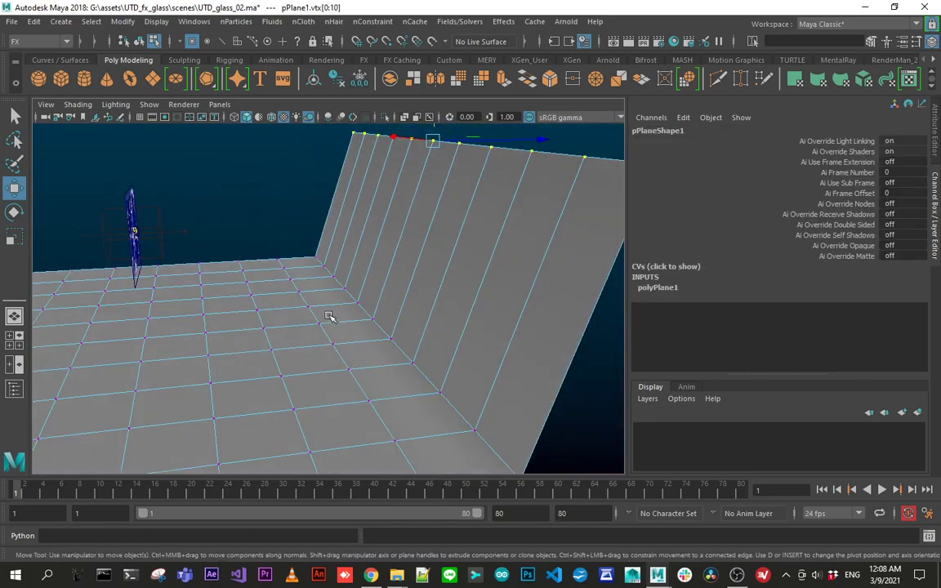
{"action": "key", "text": "F8"}
- Make the ground plane with its slanted wall an nCloth passive collider
{"action": "left_click_drag", "start_coordinate": [416, 321], "coordinate": [629, 323], "text": "alt"}
{"action": "left_click", "coordinate": [328, 205]}
{"action": "left_click_drag", "start_coordinate": [328, 205], "coordinate": [662, 278], "text": "alt"}
{"action": "left_click", "coordinate": [394, 269]}
{"action": "left_click_drag", "start_coordinate": [394, 269], "coordinate": [368, 321], "text": "alt"}
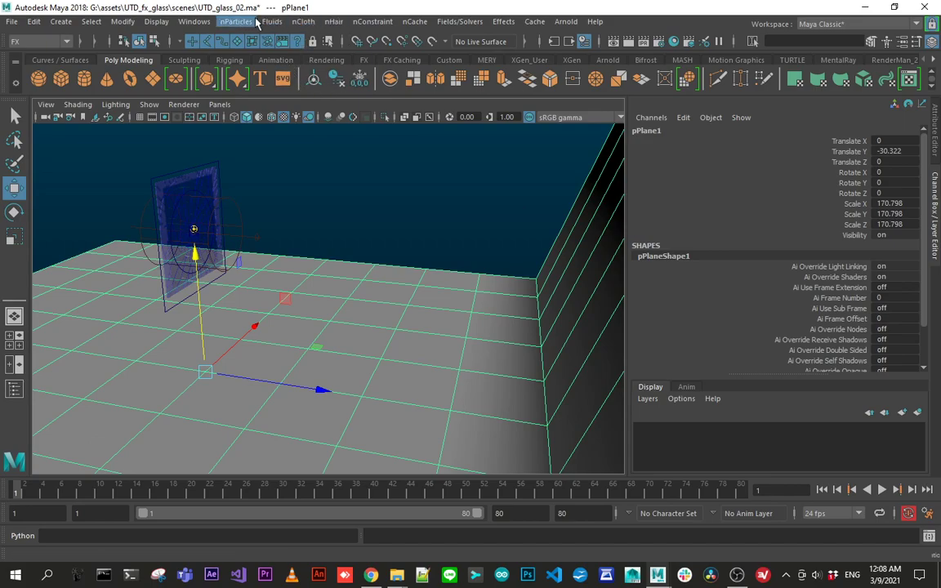
{"action": "left_click", "coordinate": [299, 21]}
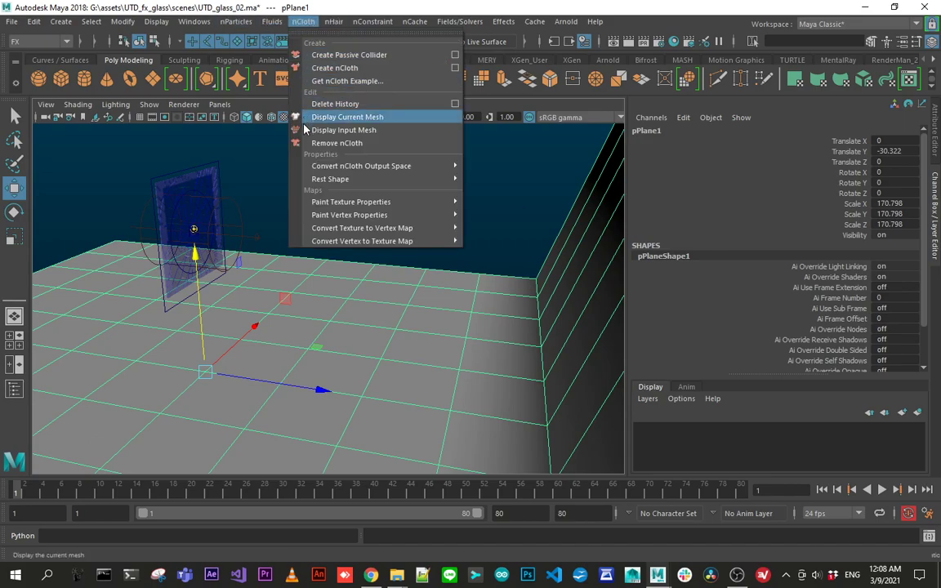
{"action": "left_click", "coordinate": [382, 55]}
{"action": "left_click_drag", "start_coordinate": [384, 278], "coordinate": [426, 257], "text": "alt"}
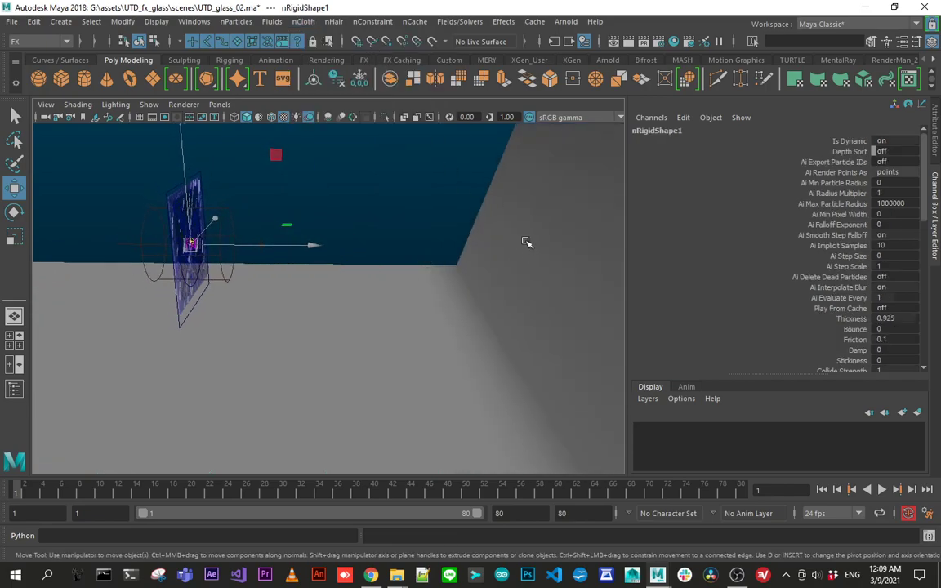
- Look through the attributes of the plane and its nRigid collider shape
{"action": "scroll", "coordinate": [875, 162], "scroll_direction": "down", "scroll_amount": 15}
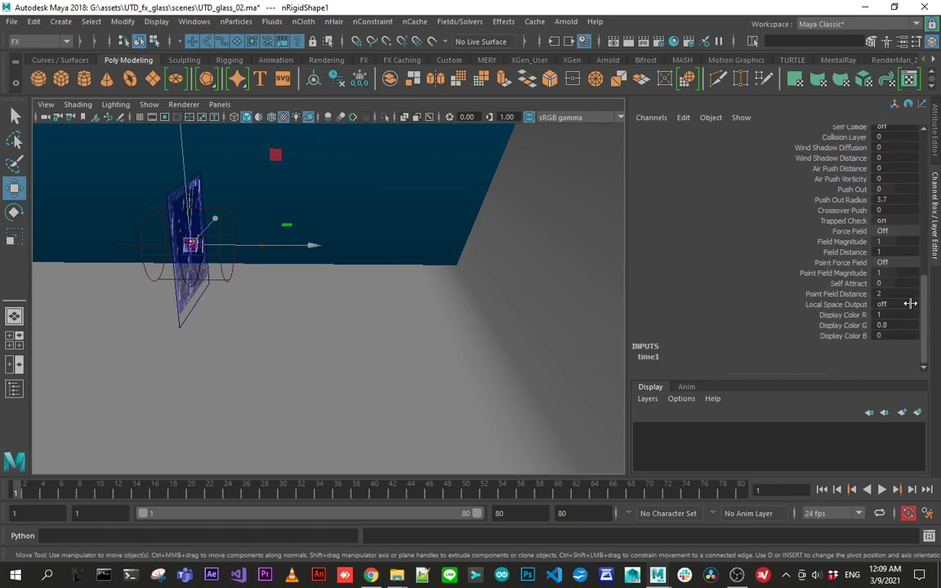
{"action": "left_click", "coordinate": [588, 227]}
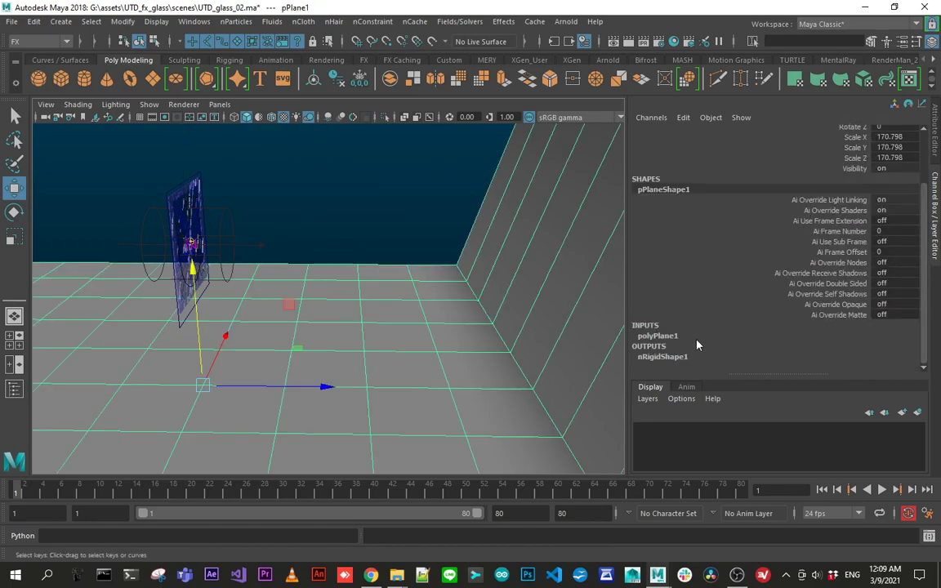
{"action": "scroll", "coordinate": [931, 310], "scroll_direction": "up", "scroll_amount": 3}
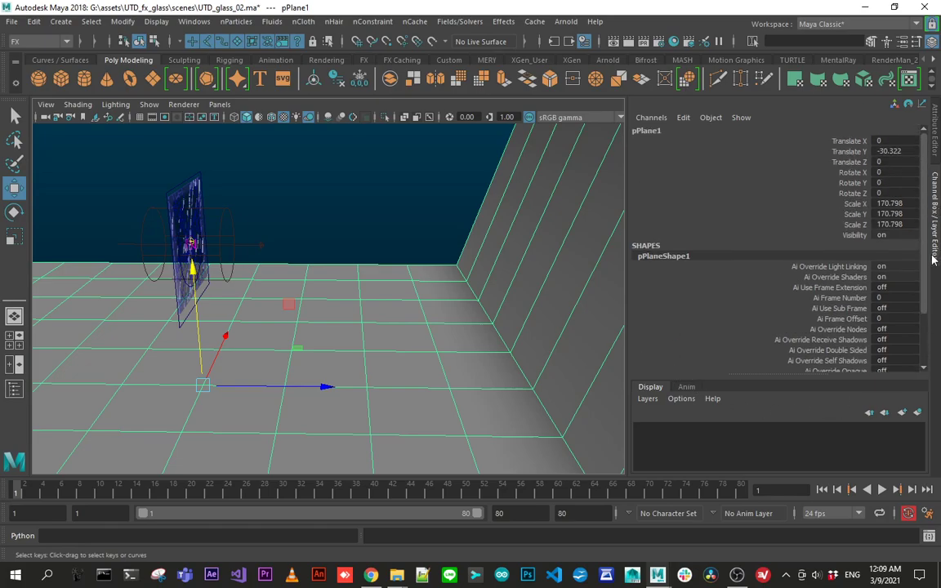
{"action": "scroll", "coordinate": [687, 360], "scroll_direction": "down", "scroll_amount": 4}
{"action": "scroll", "coordinate": [918, 254], "scroll_direction": "down", "scroll_amount": 5}
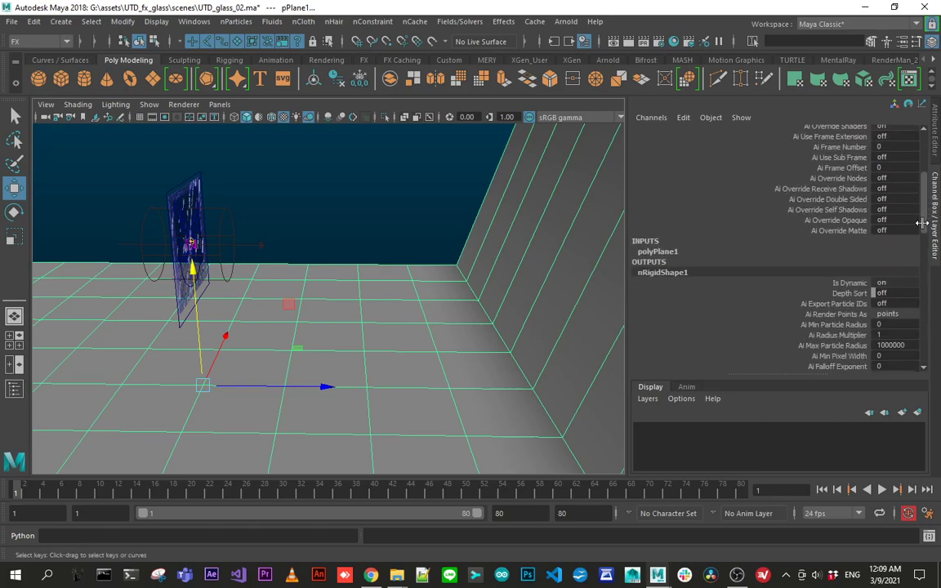
{"action": "scroll", "coordinate": [919, 254], "scroll_direction": "up", "scroll_amount": 7}
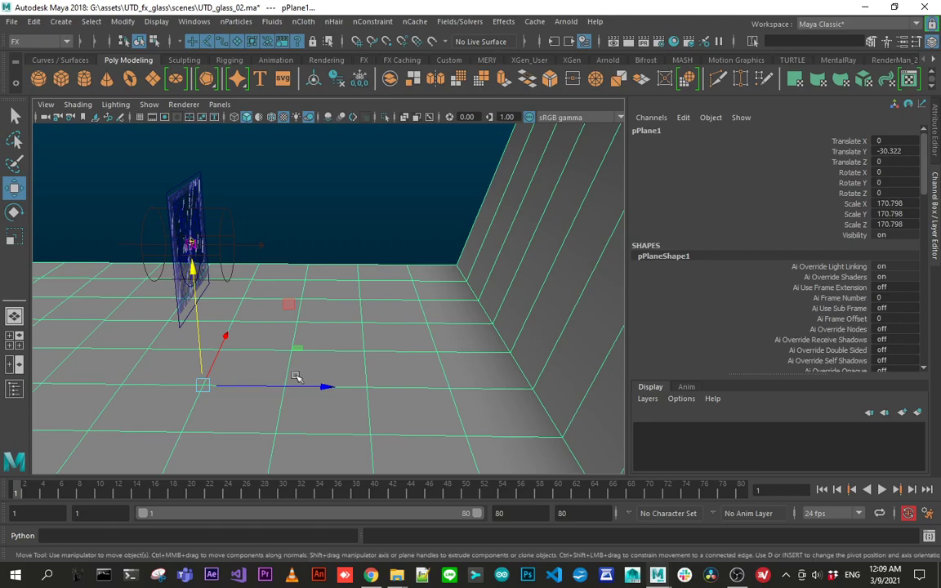
- Graph the plane's connections in the Node Editor and spread out the CTL, nucleus1 and nRigidShape1 nodes
{"action": "left_click_drag", "start_coordinate": [2, 363], "coordinate": [378, 354]}
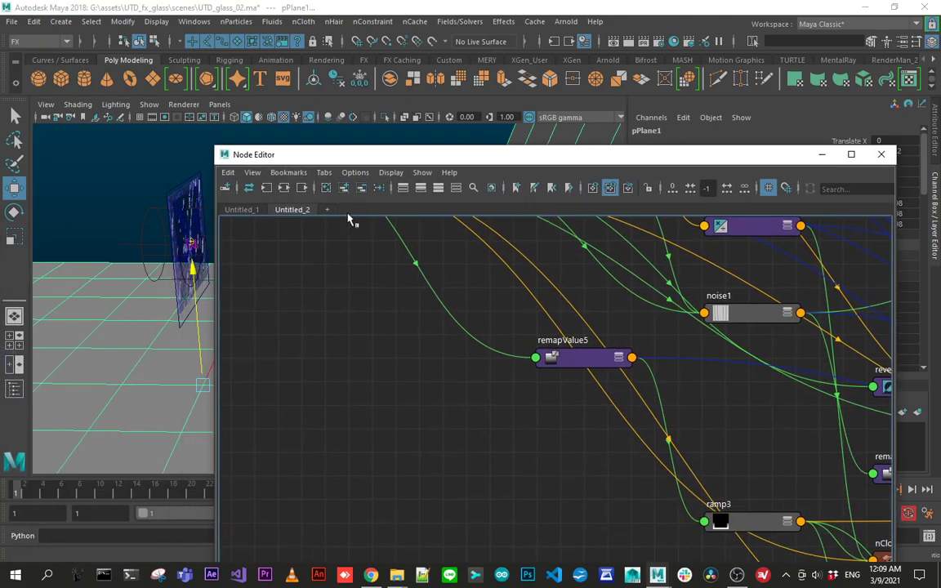
{"action": "left_click", "coordinate": [284, 188]}
{"action": "middle_click_drag", "start_coordinate": [565, 464], "coordinate": [523, 403], "text": "alt"}
{"action": "right_click_drag", "start_coordinate": [523, 404], "coordinate": [513, 430], "text": "alt"}
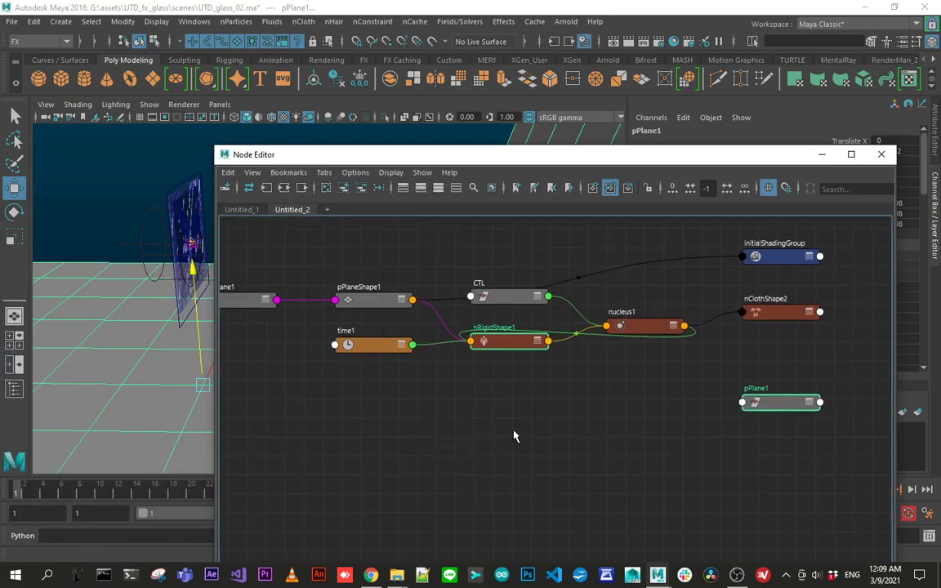
{"action": "left_click_drag", "start_coordinate": [648, 334], "coordinate": [660, 312]}
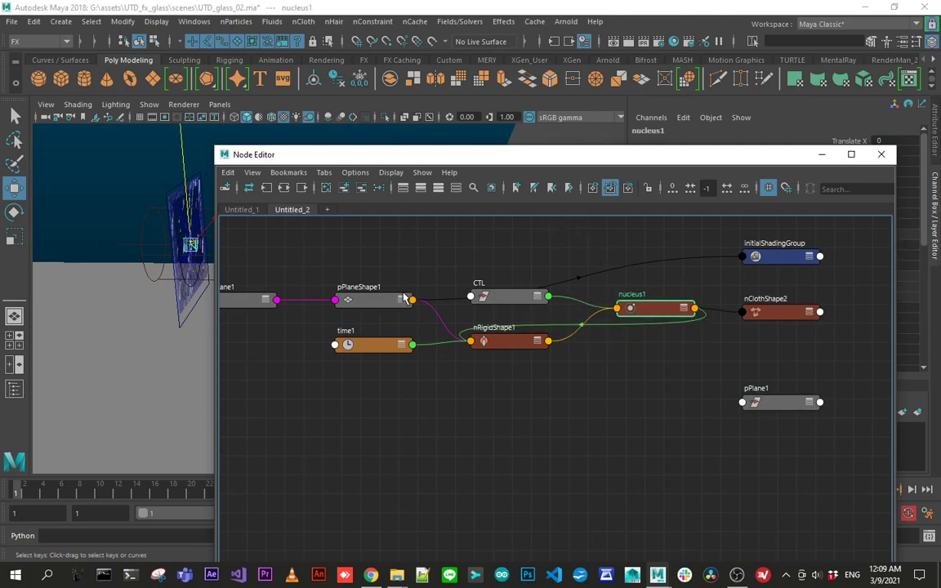
{"action": "left_click_drag", "start_coordinate": [509, 298], "coordinate": [486, 228]}
{"action": "left_click_drag", "start_coordinate": [664, 307], "coordinate": [641, 293]}
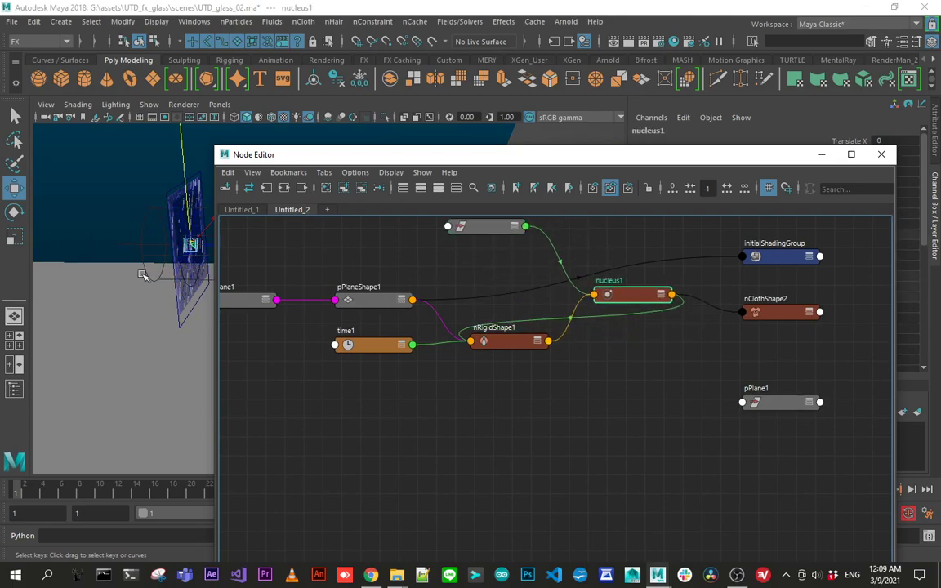
{"action": "left_click_drag", "start_coordinate": [480, 228], "coordinate": [504, 267]}
{"action": "mouse_move", "coordinate": [639, 298]}
{"action": "left_mouse_down"}
{"action": "mouse_move", "coordinate": [640, 318]}
{"action": "mouse_move", "coordinate": [632, 303]}
{"action": "left_mouse_up"}
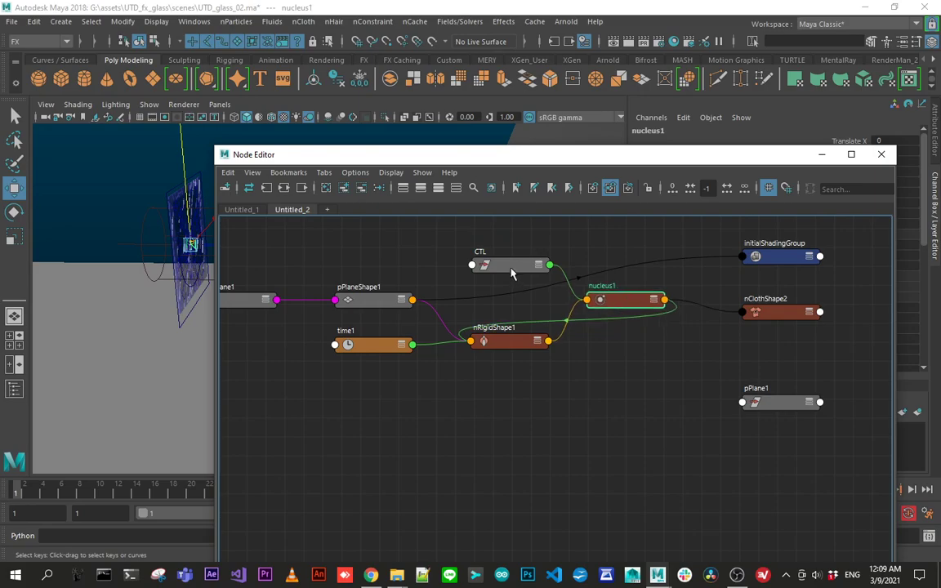
{"action": "left_click_drag", "start_coordinate": [511, 269], "coordinate": [513, 258]}
- Examine how CTL and nRigidShape1 feed into nucleus1, rearranging their nodes for readability, and close the Node Editor
{"action": "left_click_drag", "start_coordinate": [366, 156], "coordinate": [406, 243]}
{"action": "left_click_drag", "start_coordinate": [668, 385], "coordinate": [653, 382]}
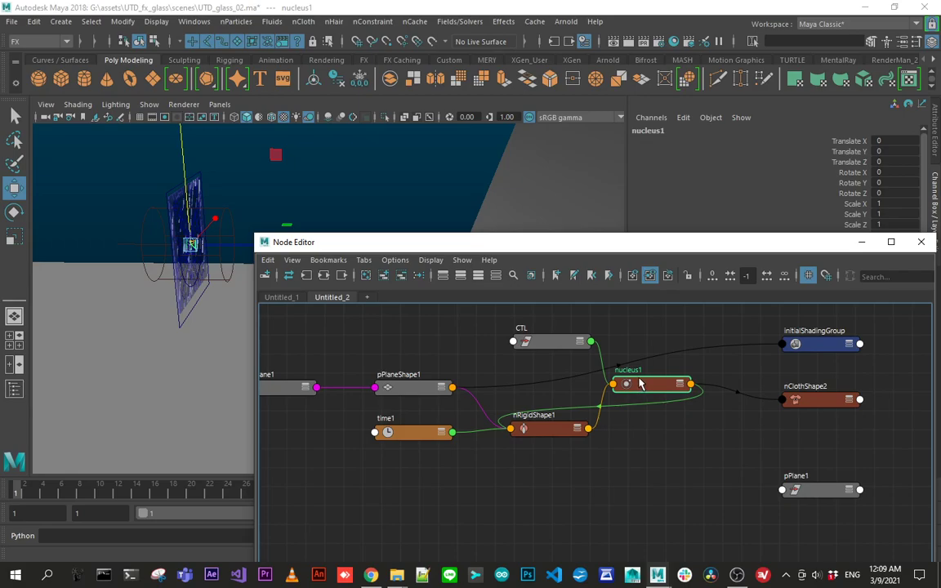
{"action": "left_click_drag", "start_coordinate": [678, 249], "coordinate": [595, 265]}
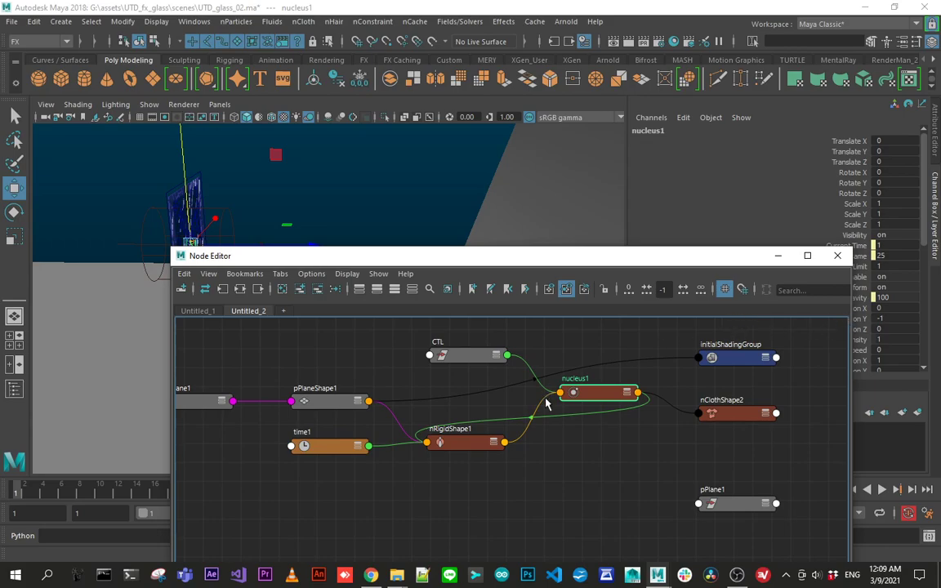
{"action": "mouse_move", "coordinate": [571, 395]}
{"action": "left_mouse_down"}
{"action": "mouse_move", "coordinate": [565, 376]}
{"action": "mouse_move", "coordinate": [558, 390]}
{"action": "left_mouse_up"}
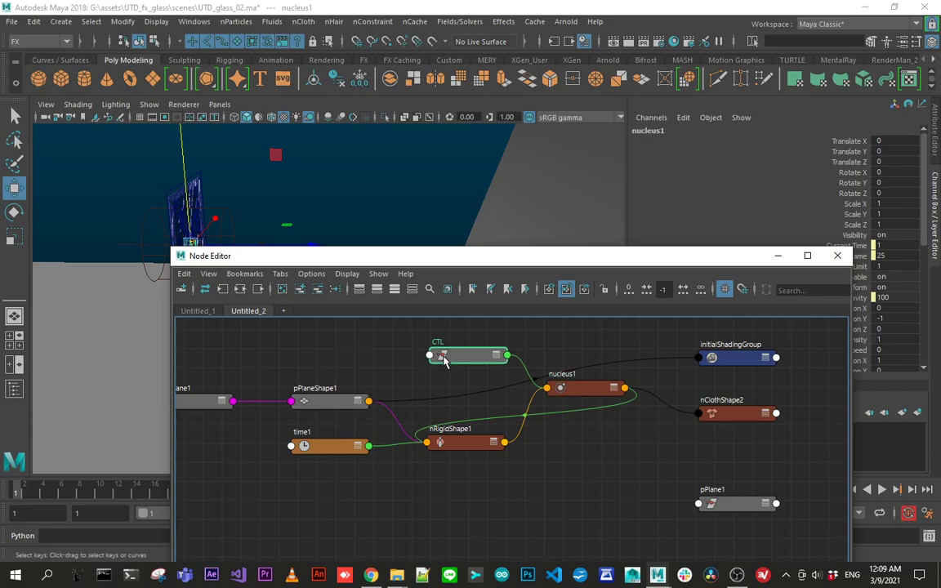
{"action": "left_click_drag", "start_coordinate": [442, 357], "coordinate": [412, 341]}
{"action": "mouse_move", "coordinate": [464, 444]}
{"action": "left_mouse_down"}
{"action": "mouse_move", "coordinate": [457, 478]}
{"action": "mouse_move", "coordinate": [445, 453]}
{"action": "mouse_move", "coordinate": [456, 431]}
{"action": "left_mouse_up"}
{"action": "left_click_drag", "start_coordinate": [582, 390], "coordinate": [596, 376]}
{"action": "left_click", "coordinate": [838, 256]}
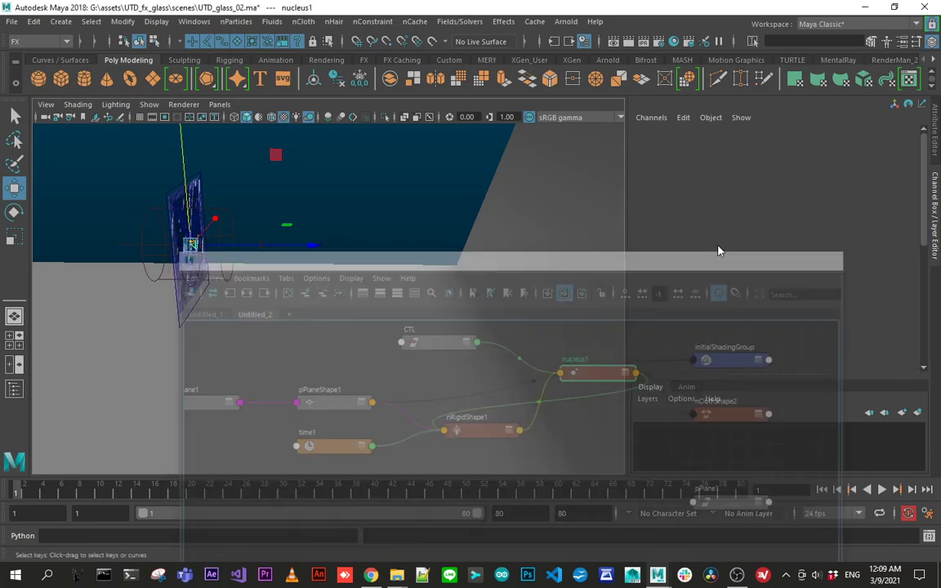
- Play the shatter simulation to about frame 51 and inspect the broken pane up close
{"action": "left_click", "coordinate": [880, 489]}
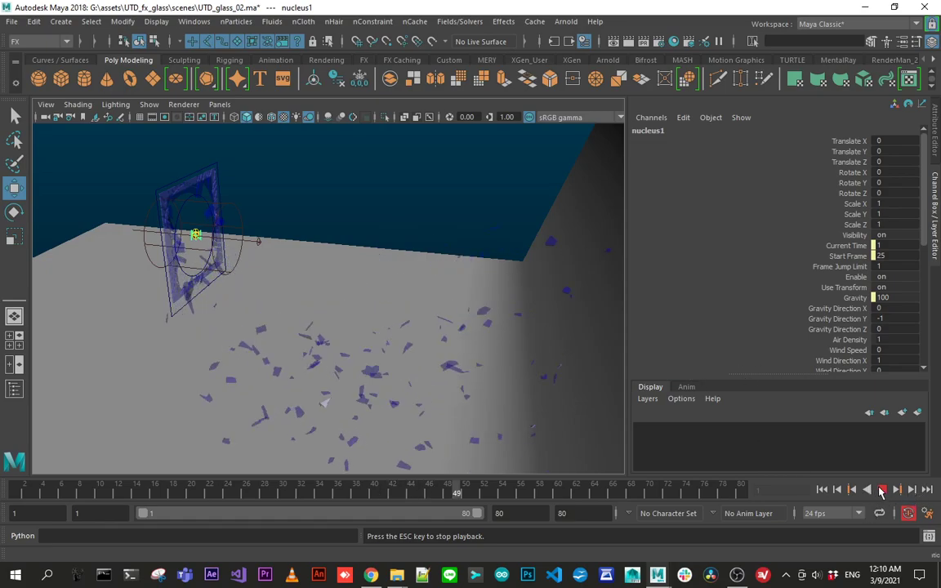
{"action": "key", "text": "Escape"}
{"action": "left_click_drag", "start_coordinate": [441, 353], "coordinate": [470, 384], "text": "alt"}
- Select the cylindrical blast control CTL and try raising its Frame Hold to 8.8
{"action": "left_click", "coordinate": [373, 157]}
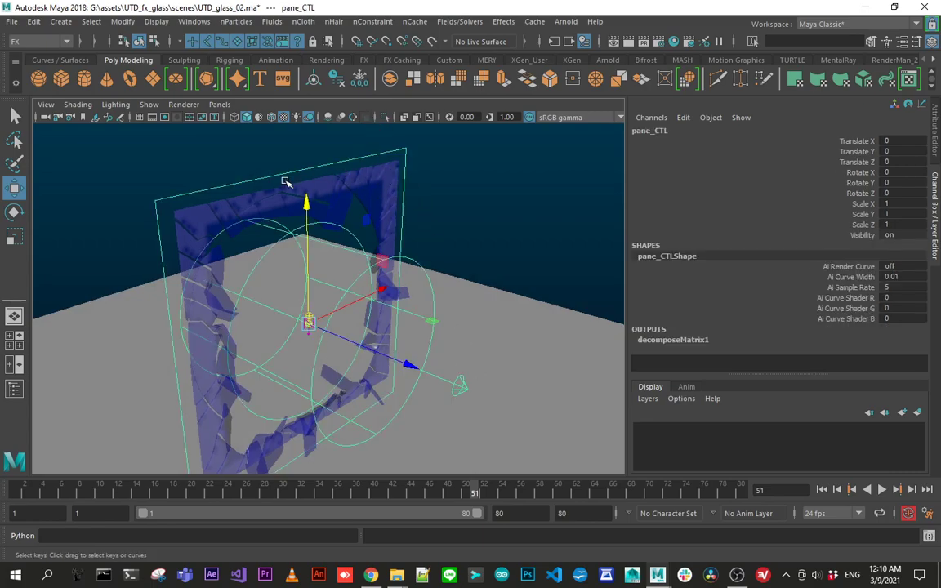
{"action": "left_click", "coordinate": [343, 223]}
{"action": "left_click", "coordinate": [360, 154]}
{"action": "left_click", "coordinate": [361, 159]}
{"action": "left_click", "coordinate": [373, 224]}
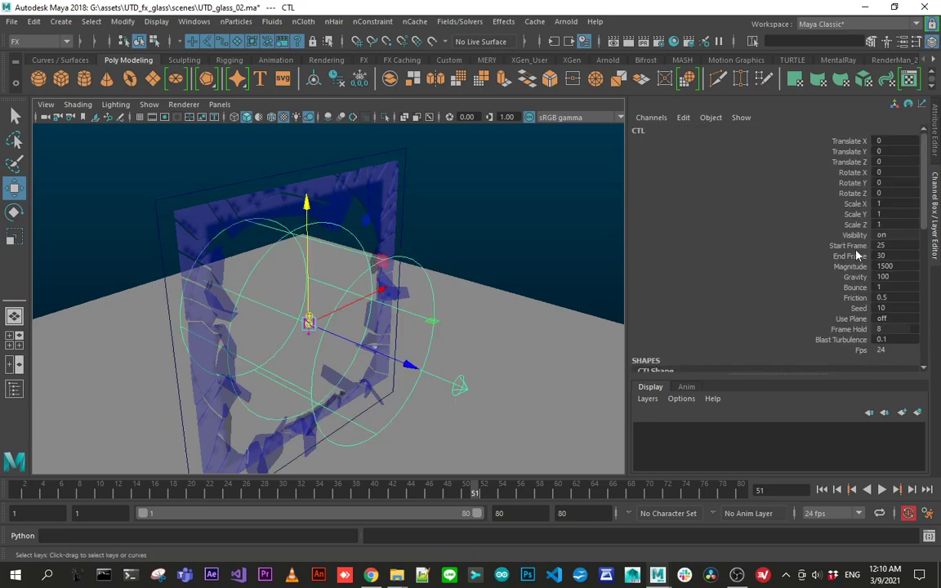
{"action": "left_click", "coordinate": [849, 329]}
{"action": "middle_click_drag", "start_coordinate": [379, 254], "coordinate": [473, 218]}
{"action": "left_click_drag", "start_coordinate": [473, 218], "coordinate": [434, 226], "text": "alt"}
{"action": "mouse_move", "coordinate": [435, 227]}
{"action": "middle_mouse_down"}
{"action": "mouse_move", "coordinate": [422, 227]}
{"action": "mouse_move", "coordinate": [430, 231]}
{"action": "middle_mouse_up"}
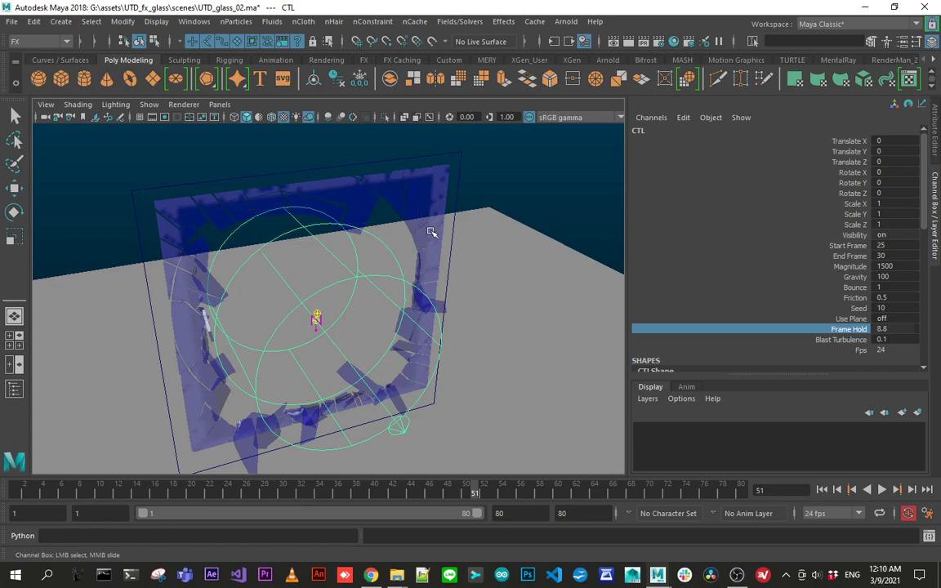
{"action": "left_click_drag", "start_coordinate": [416, 253], "coordinate": [438, 254], "text": "alt"}
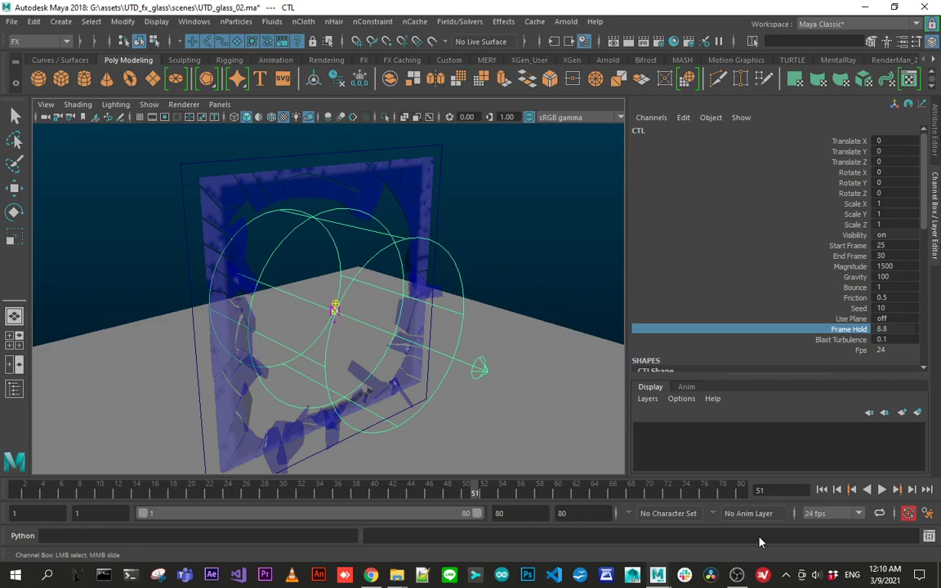
- Key the blast control's Frame Hold at 3.2 on frame 25 and at 8 on frame 32
{"action": "left_click", "coordinate": [821, 489]}
{"action": "middle_click_drag", "start_coordinate": [541, 346], "coordinate": [477, 311]}
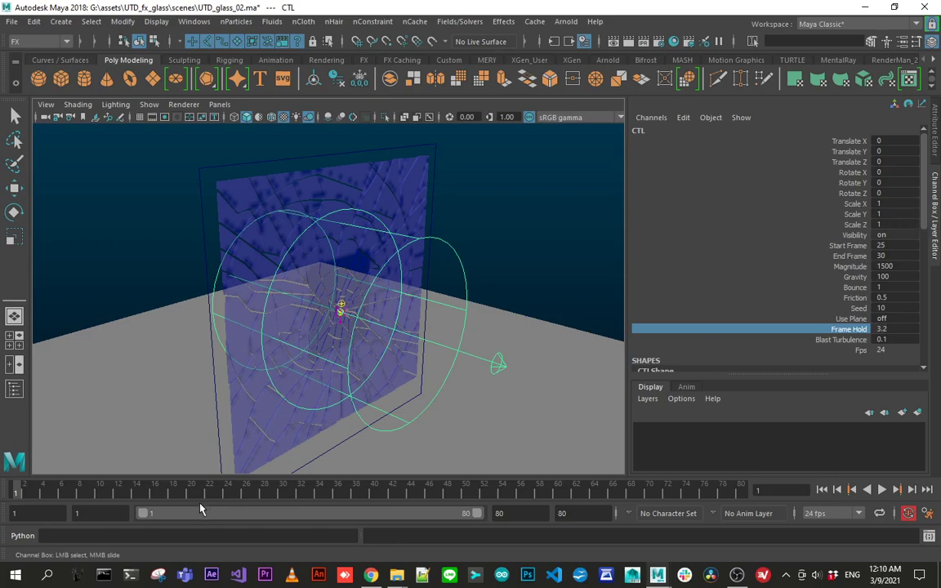
{"action": "left_click", "coordinate": [237, 492]}
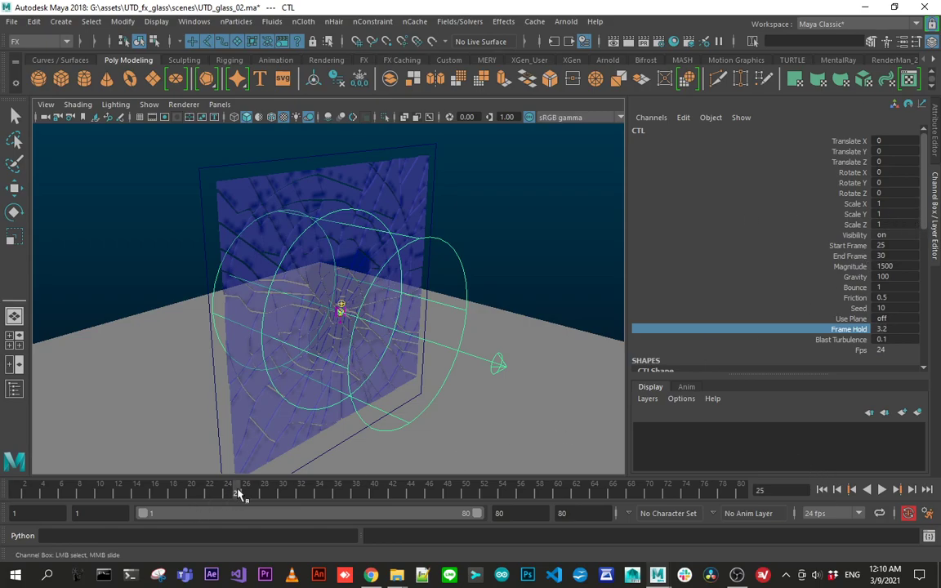
{"action": "right_click", "coordinate": [894, 297]}
{"action": "left_click", "coordinate": [809, 26]}
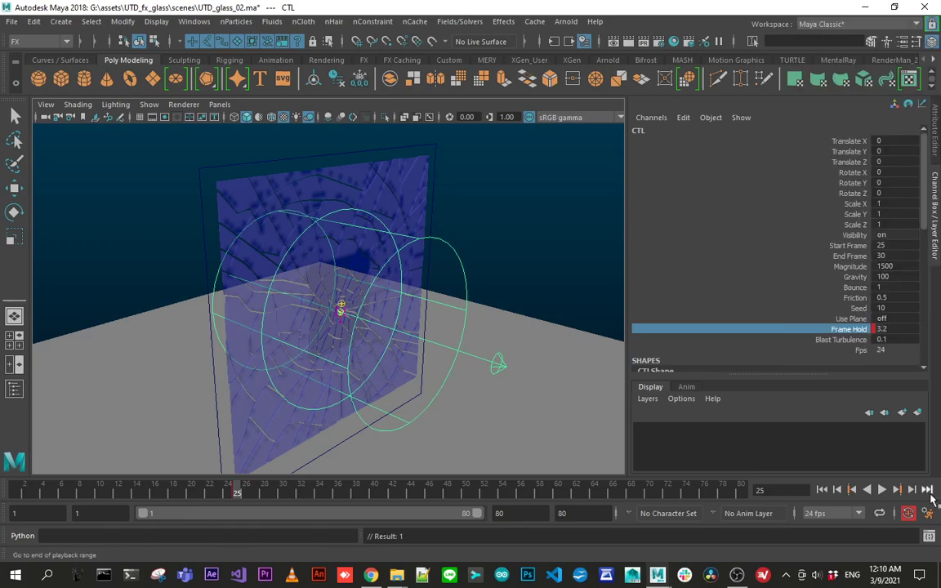
{"action": "left_click", "coordinate": [912, 489]}
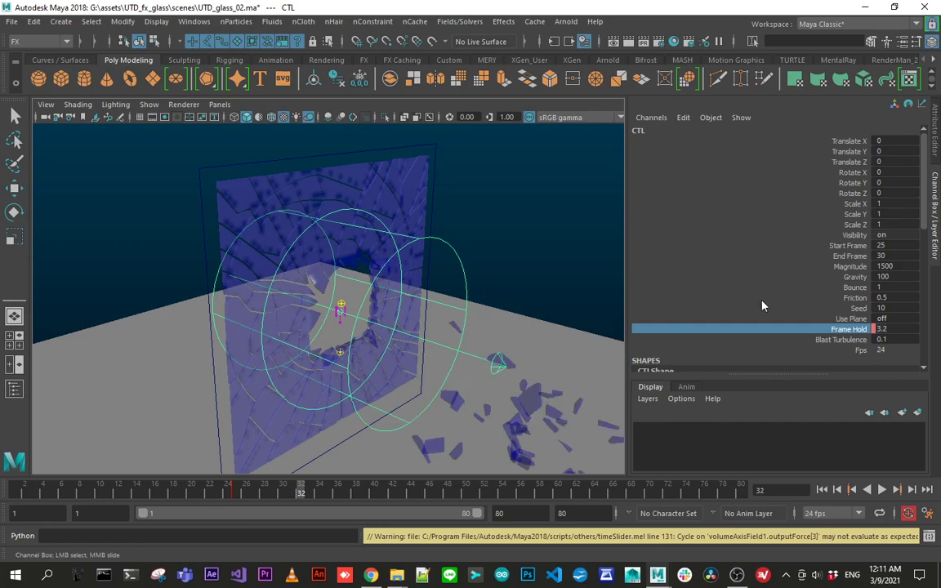
{"action": "middle_click_drag", "start_coordinate": [339, 273], "coordinate": [369, 269]}
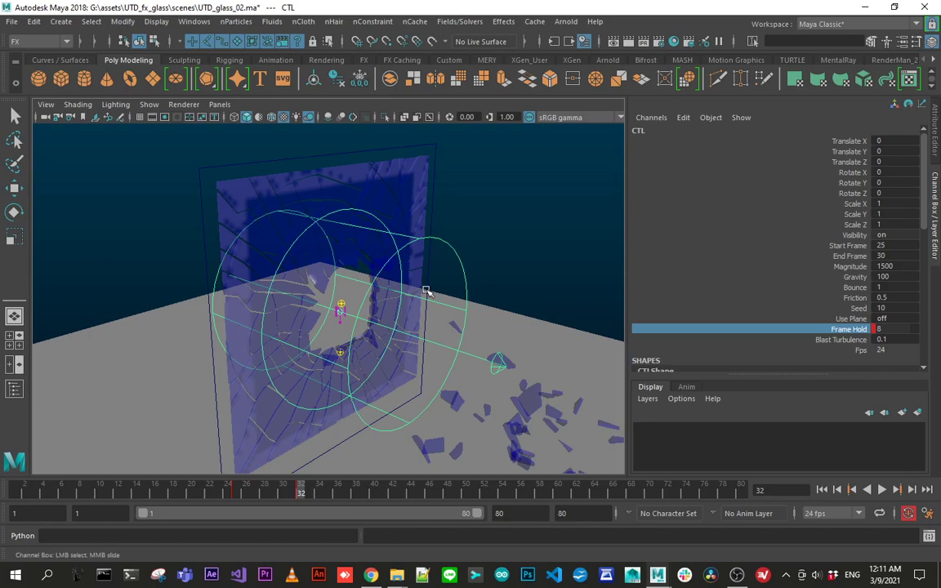
- Flatten the tangents of both Frame Hold keys in the Graph Editor
{"action": "key", "text": "ctrl+g"}
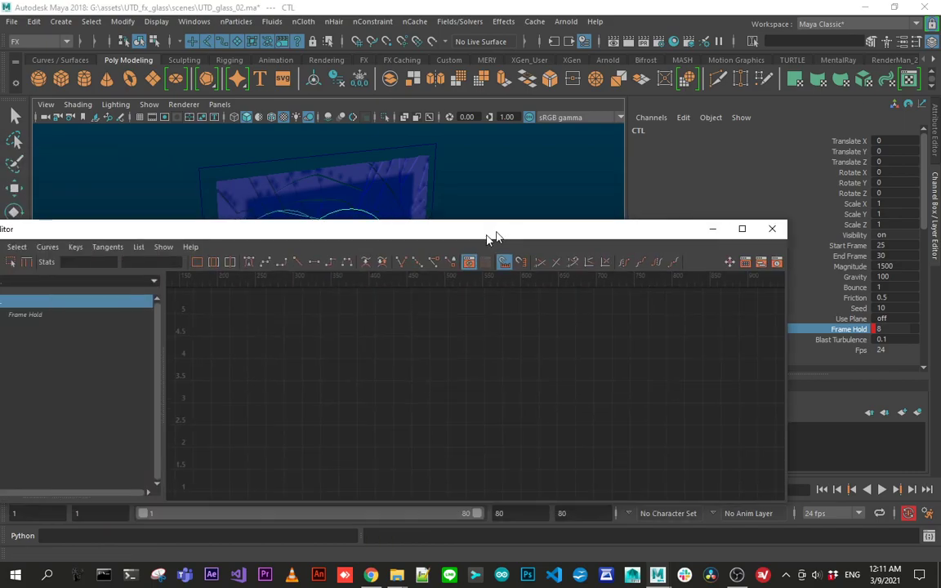
{"action": "left_click_drag", "start_coordinate": [489, 234], "coordinate": [612, 167]}
{"action": "key", "text": "f"}
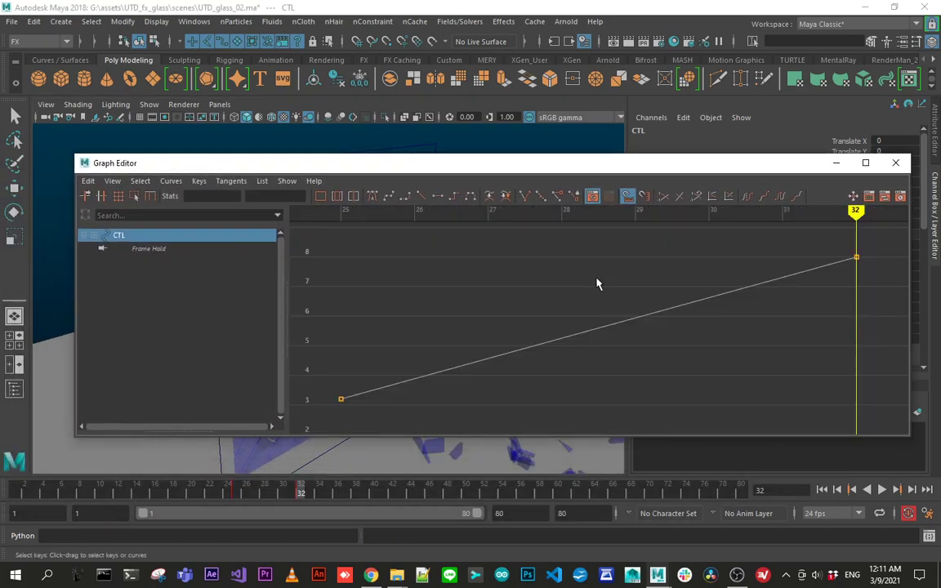
{"action": "scroll", "coordinate": [596, 284], "scroll_direction": "down", "scroll_amount": 5}
{"action": "middle_click_drag", "start_coordinate": [651, 305], "coordinate": [624, 306], "text": "alt"}
{"action": "left_click_drag", "start_coordinate": [630, 262], "coordinate": [732, 355]}
{"action": "left_click_drag", "start_coordinate": [746, 260], "coordinate": [373, 447]}
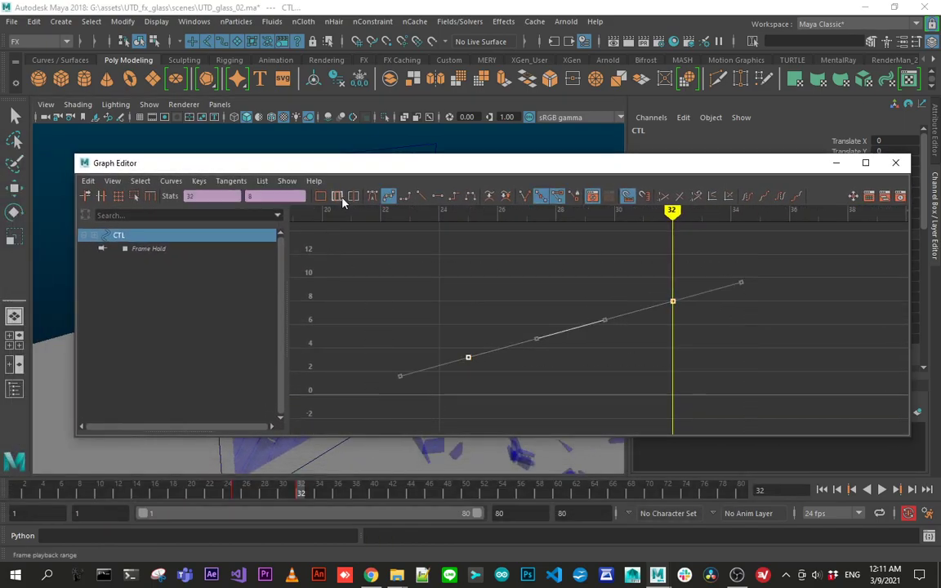
{"action": "left_click", "coordinate": [437, 196]}
{"action": "scroll", "coordinate": [607, 288], "scroll_direction": "down", "scroll_amount": 5}
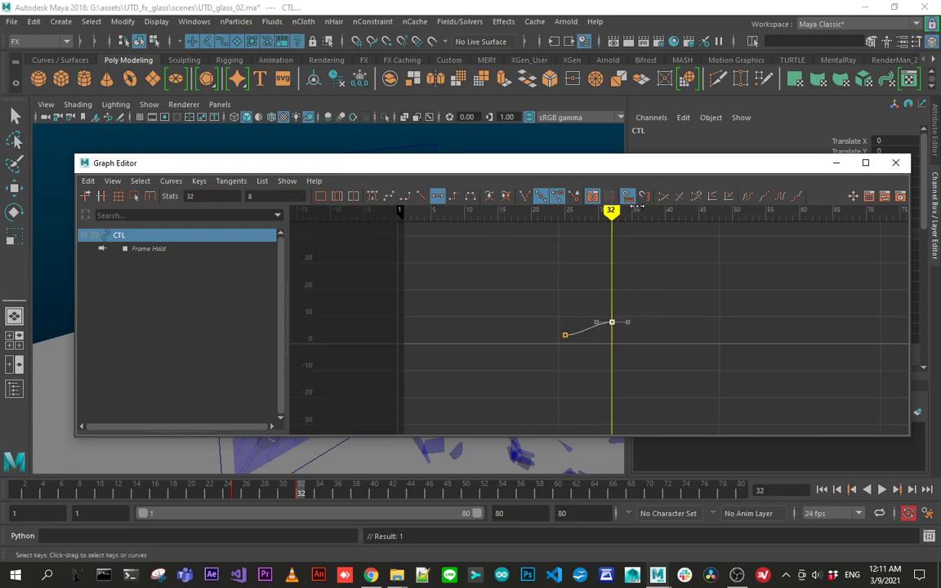
- Move the second Frame Hold key out to frame 45, keeping its value of 8, and close the Graph Editor
{"action": "left_click_drag", "start_coordinate": [609, 155], "coordinate": [604, 200]}
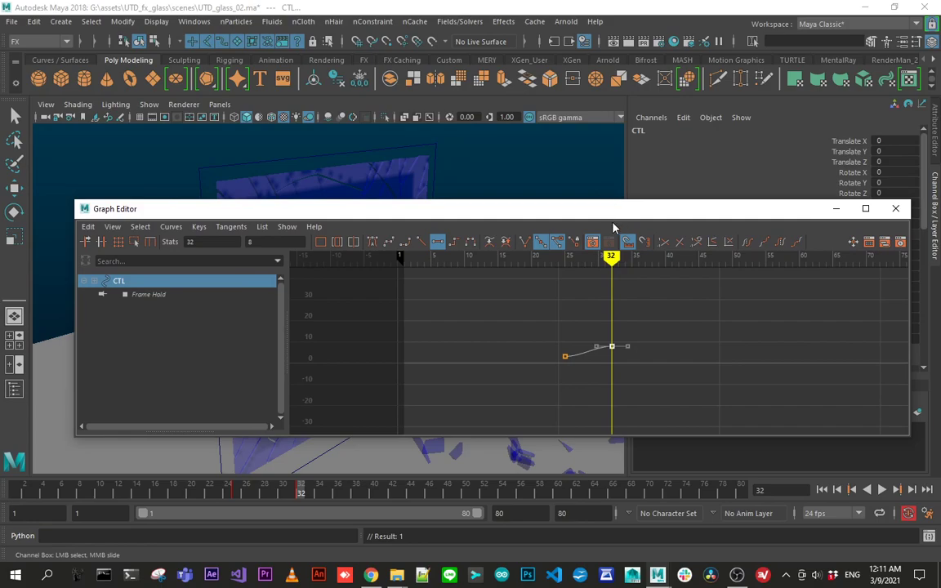
{"action": "middle_click_drag", "start_coordinate": [725, 349], "coordinate": [678, 328], "text": "alt"}
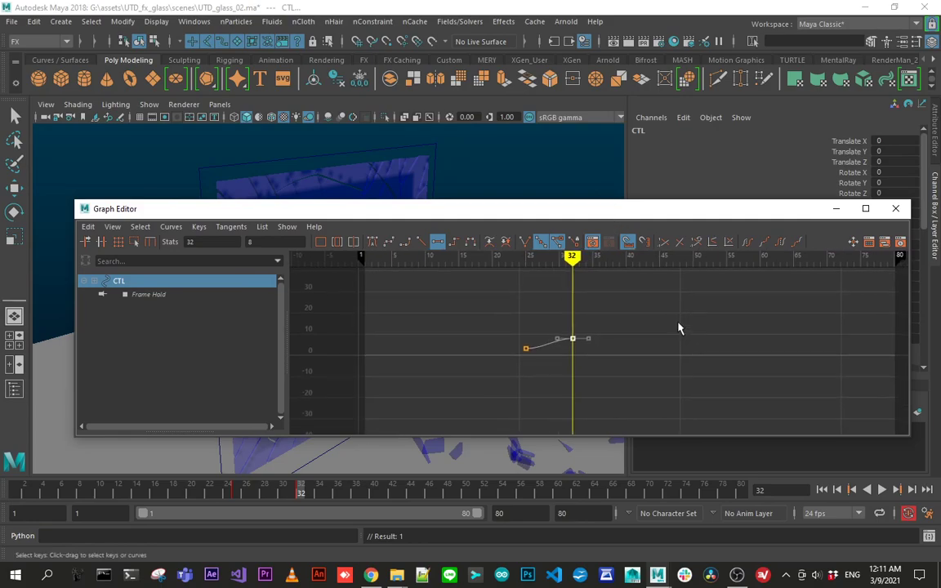
{"action": "right_click_drag", "start_coordinate": [678, 329], "coordinate": [652, 316], "text": "alt+shift"}
{"action": "middle_click_drag", "start_coordinate": [650, 342], "coordinate": [634, 359], "text": "alt+shift"}
{"action": "right_click_drag", "start_coordinate": [633, 359], "coordinate": [648, 364], "text": "alt+shift"}
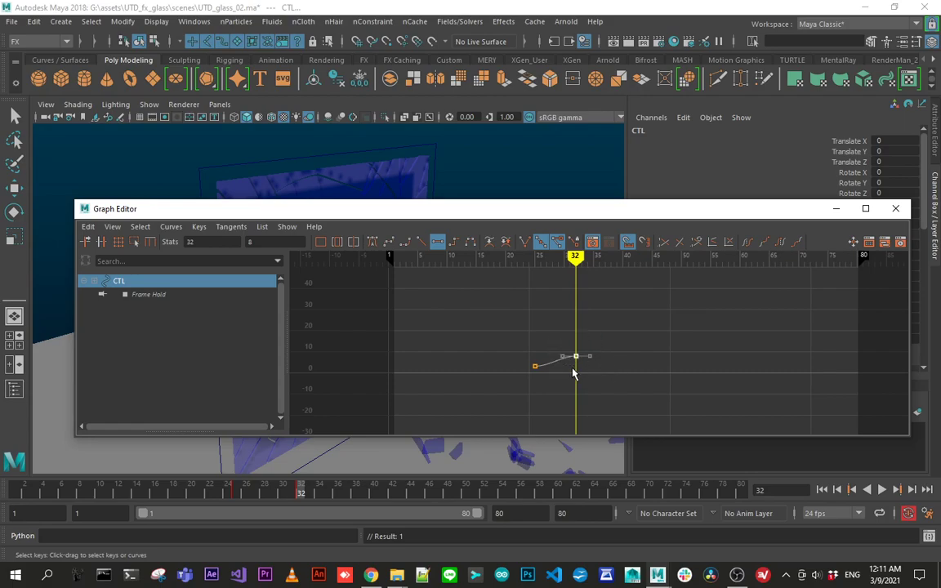
{"action": "key", "text": "w"}
{"action": "middle_click_drag", "start_coordinate": [578, 360], "coordinate": [631, 360], "text": "shift"}
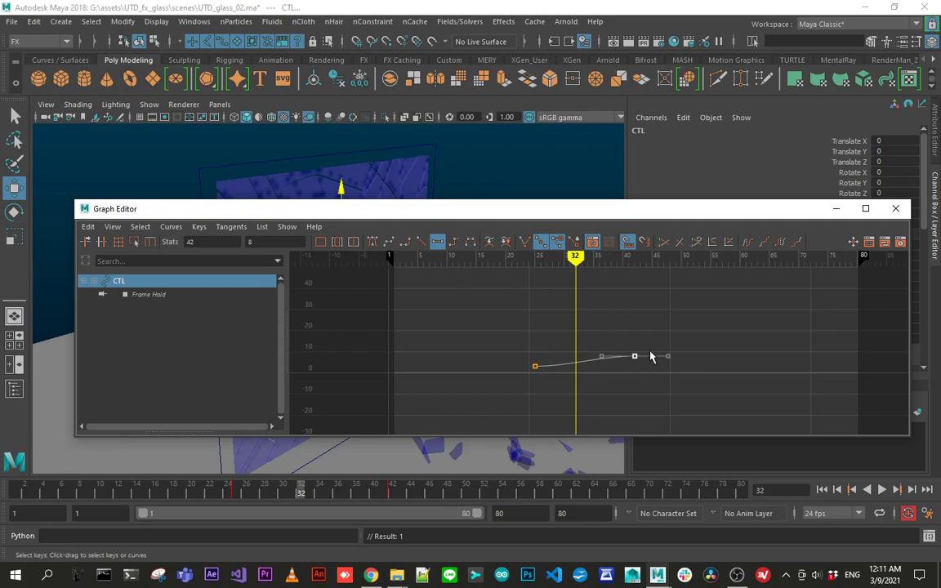
{"action": "middle_click_drag", "start_coordinate": [693, 394], "coordinate": [707, 395], "text": "shift"}
{"action": "right_click_drag", "start_coordinate": [668, 374], "coordinate": [659, 353], "text": "alt+shift"}
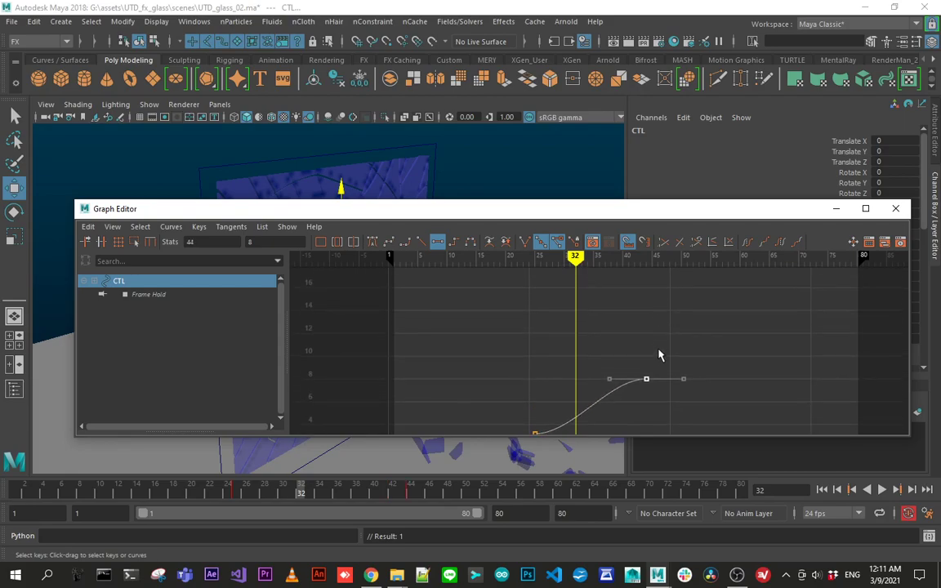
{"action": "middle_click_drag", "start_coordinate": [621, 378], "coordinate": [613, 311], "text": "alt"}
{"action": "left_click_drag", "start_coordinate": [601, 287], "coordinate": [660, 353]}
{"action": "middle_click_drag", "start_coordinate": [644, 353], "coordinate": [650, 353], "text": "shift"}
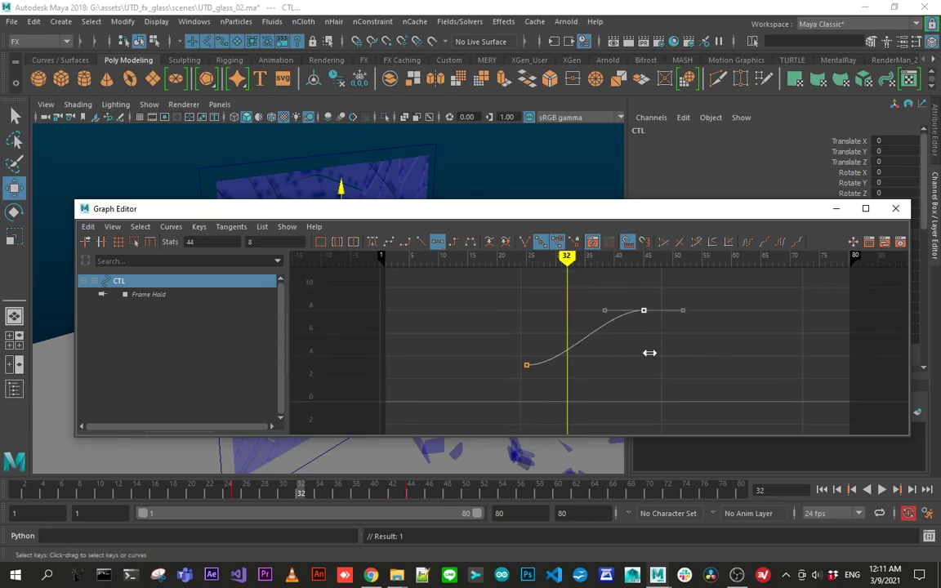
{"action": "left_click", "coordinate": [896, 208]}
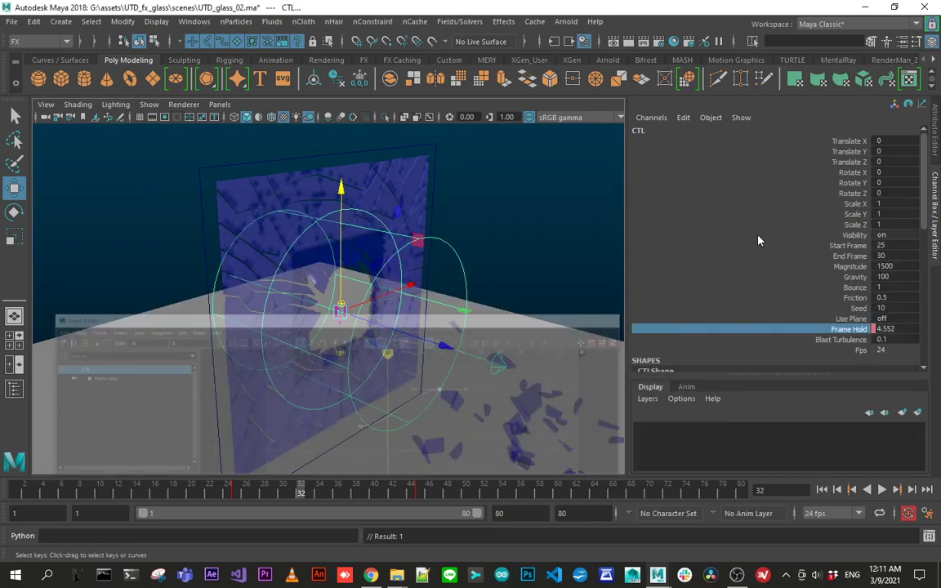
- Play the simulation with the retimed Frame Hold, stop it around frame 65, and examine the broken pane and fallen shards from several angles
{"action": "left_click", "coordinate": [882, 489]}
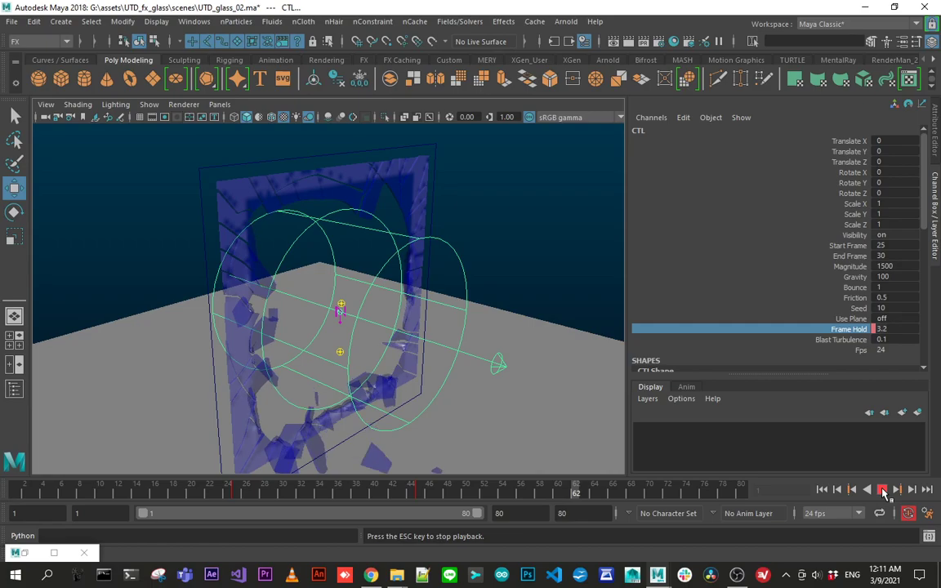
{"action": "key", "text": "Escape"}
{"action": "middle_click_drag", "start_coordinate": [384, 321], "coordinate": [412, 241], "text": "alt"}
{"action": "right_click_drag", "start_coordinate": [413, 241], "coordinate": [312, 263], "text": "alt"}
{"action": "left_click_drag", "start_coordinate": [313, 264], "coordinate": [279, 341], "text": "alt"}
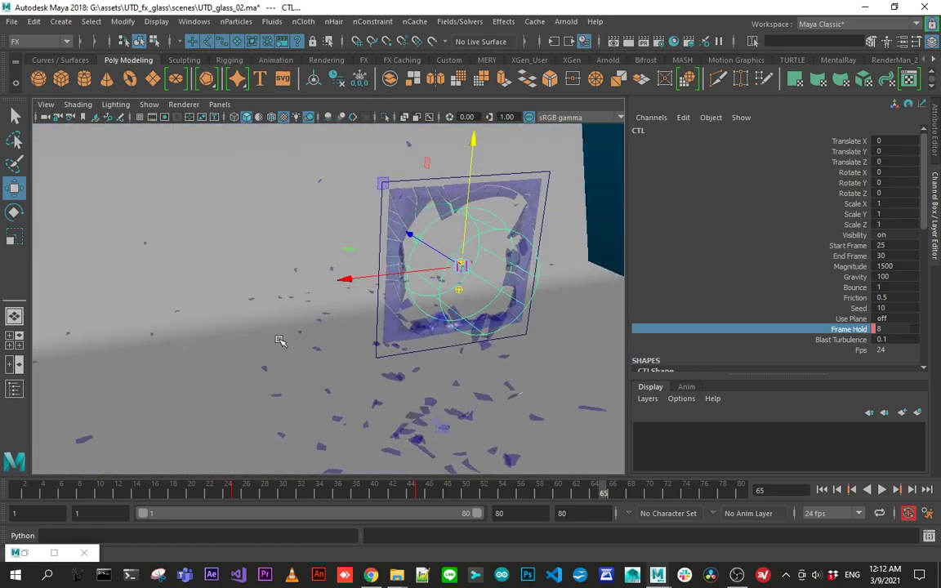
{"action": "left_click_drag", "start_coordinate": [327, 319], "coordinate": [375, 388], "text": "alt"}
{"action": "right_click_drag", "start_coordinate": [375, 387], "coordinate": [401, 334], "text": "alt"}
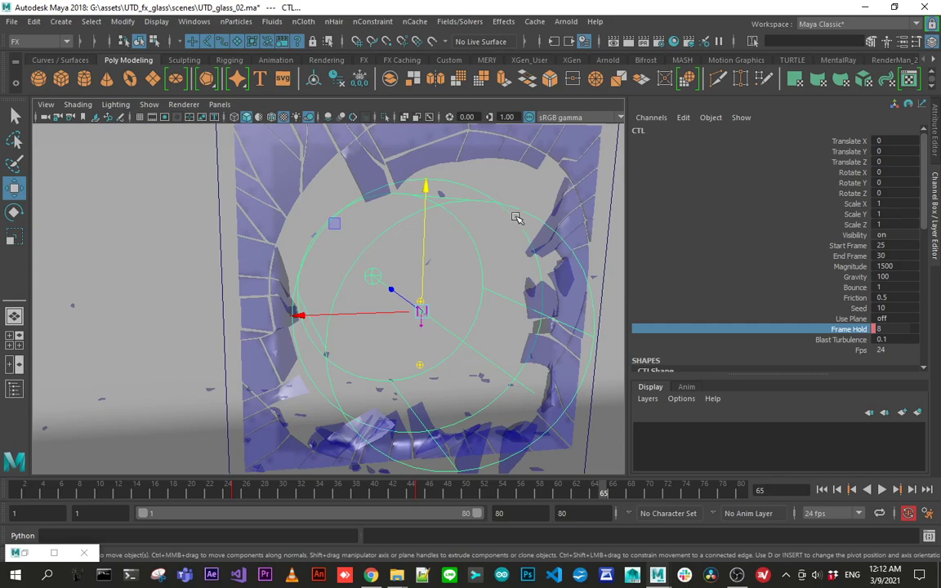
{"action": "right_click_drag", "start_coordinate": [517, 216], "coordinate": [422, 286], "text": "alt"}
{"action": "left_click_drag", "start_coordinate": [422, 286], "coordinate": [323, 297], "text": "alt"}
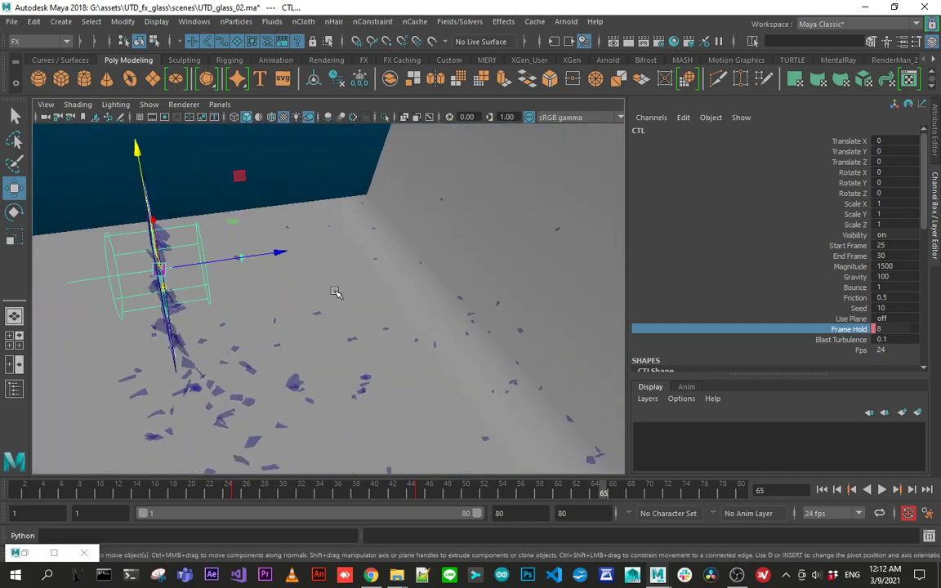
{"action": "left_click_drag", "start_coordinate": [334, 292], "coordinate": [335, 388], "text": "alt"}
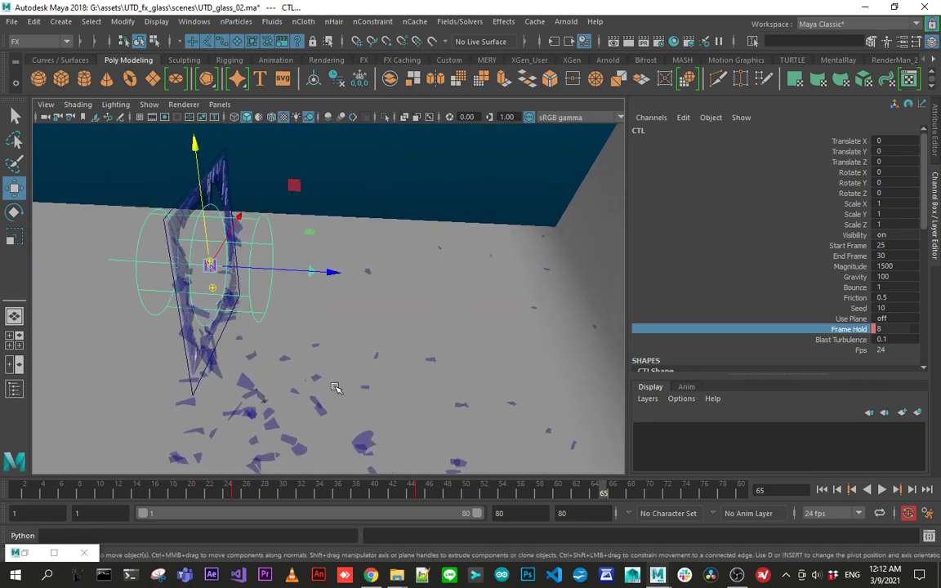
- Set the blast control's Magnitude to 5000 and replay the blast from the first frame to frame 31
{"action": "left_click", "coordinate": [857, 245]}
{"action": "left_click", "coordinate": [856, 266]}
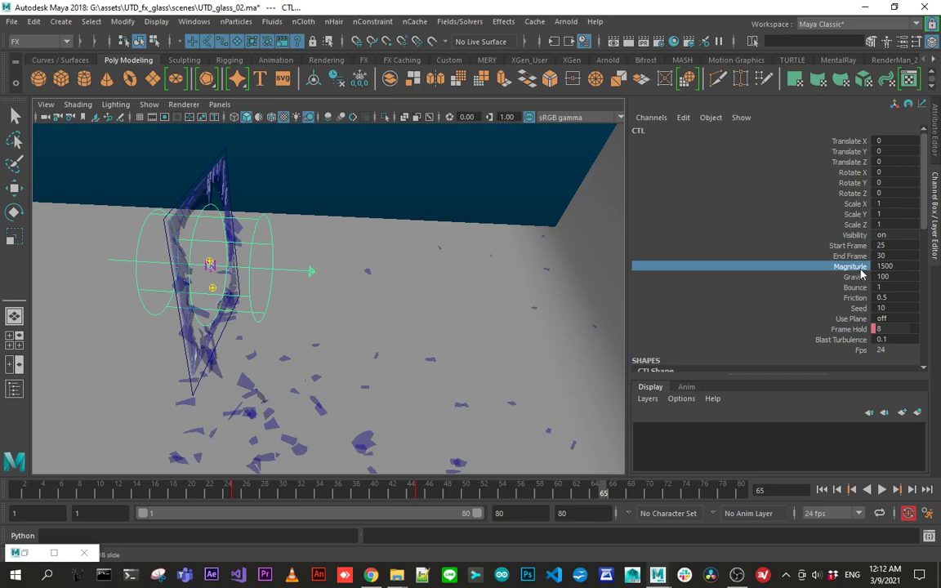
{"action": "double_click", "coordinate": [897, 267]}
{"action": "left_click", "coordinate": [821, 489]}
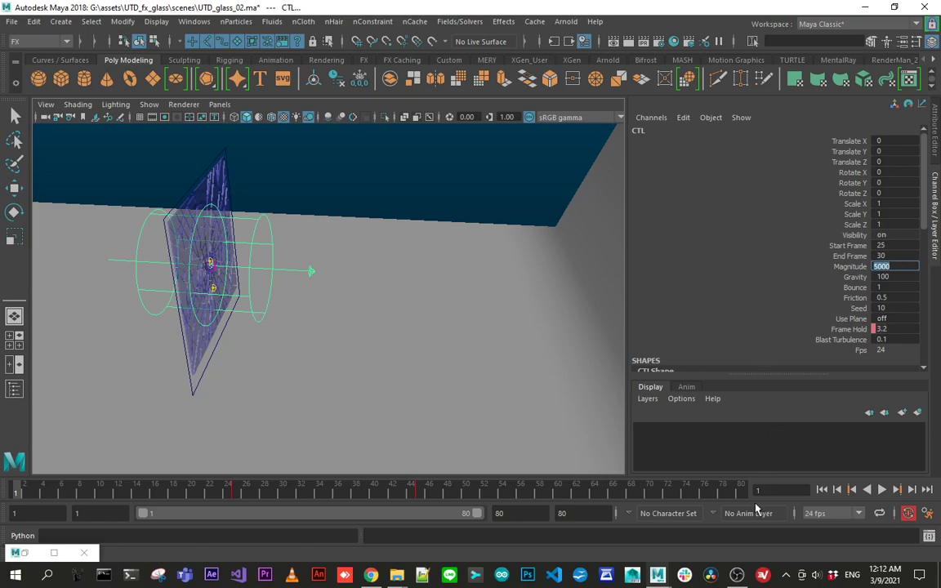
{"action": "left_click", "coordinate": [882, 489]}
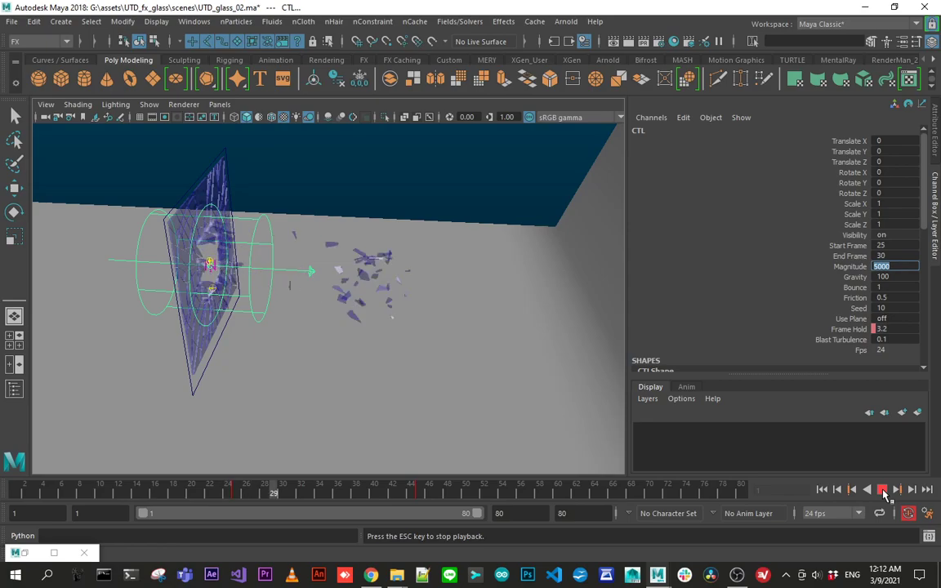
{"action": "left_click", "coordinate": [882, 490]}
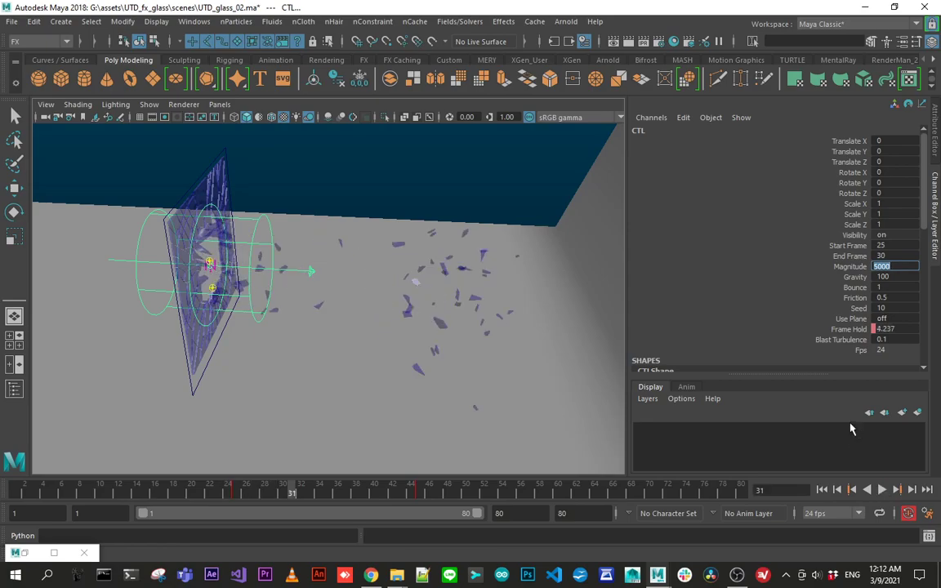
- Review the blast control's Gravity, Bounce, Friction, Seed and Use Plane attributes
{"action": "left_click", "coordinate": [900, 277]}
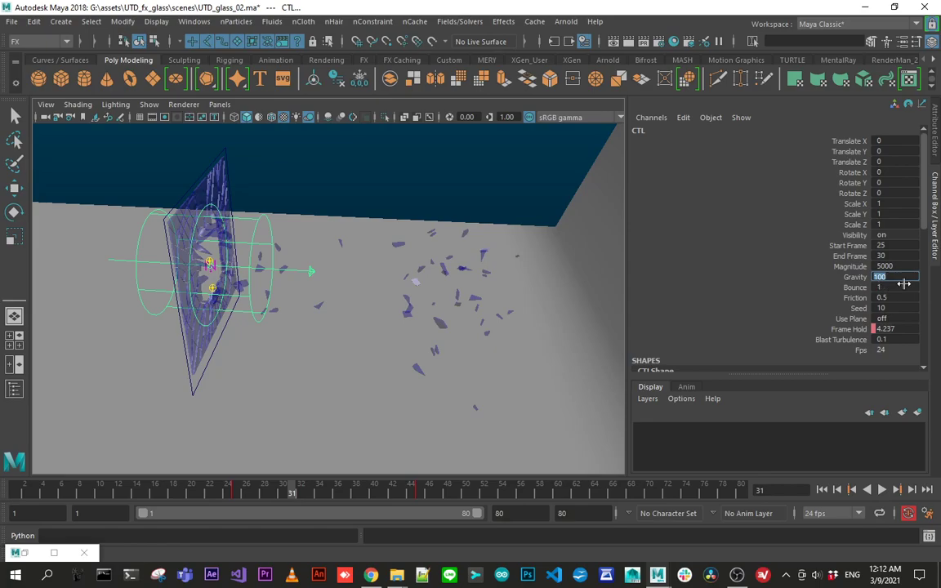
{"action": "left_click", "coordinate": [898, 288]}
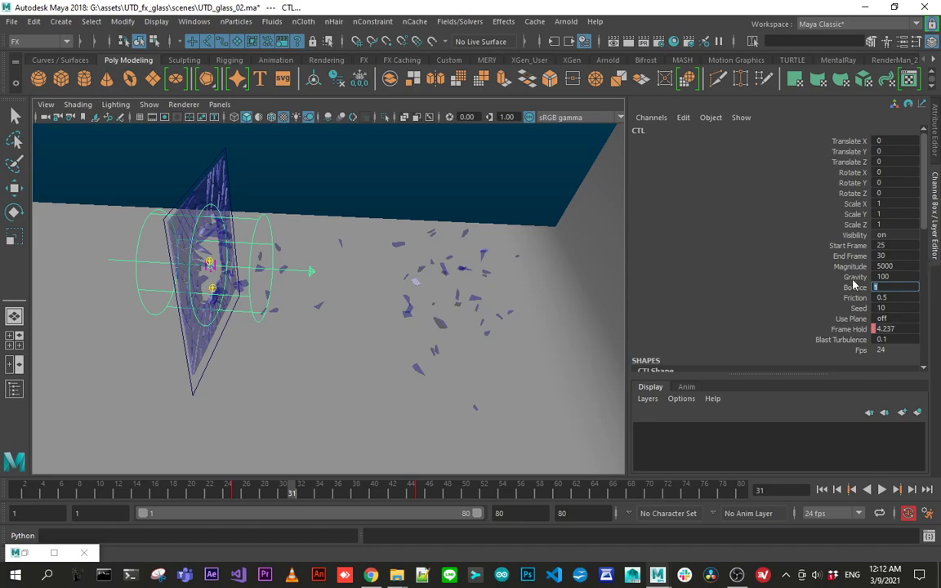
{"action": "key", "text": "Tab"}
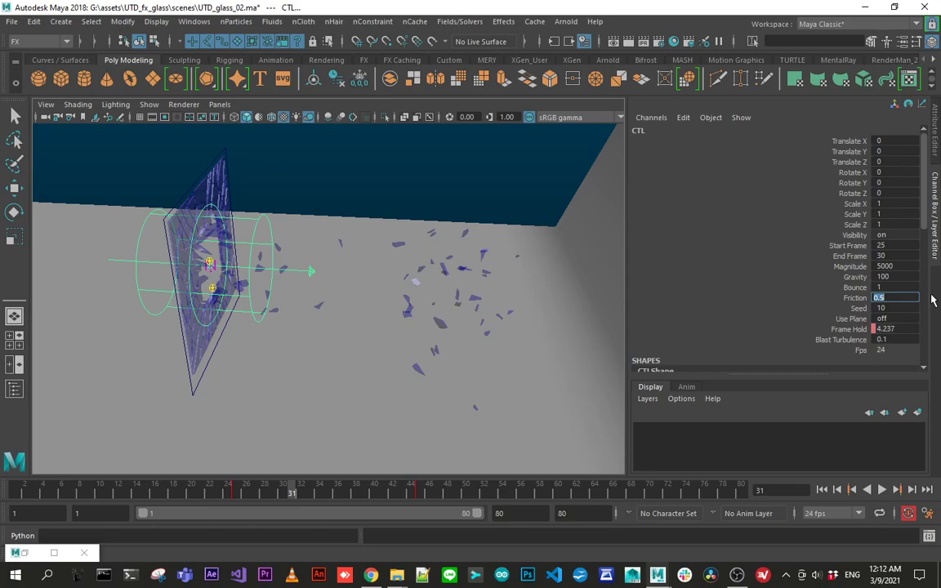
{"action": "key", "text": "Tab"}
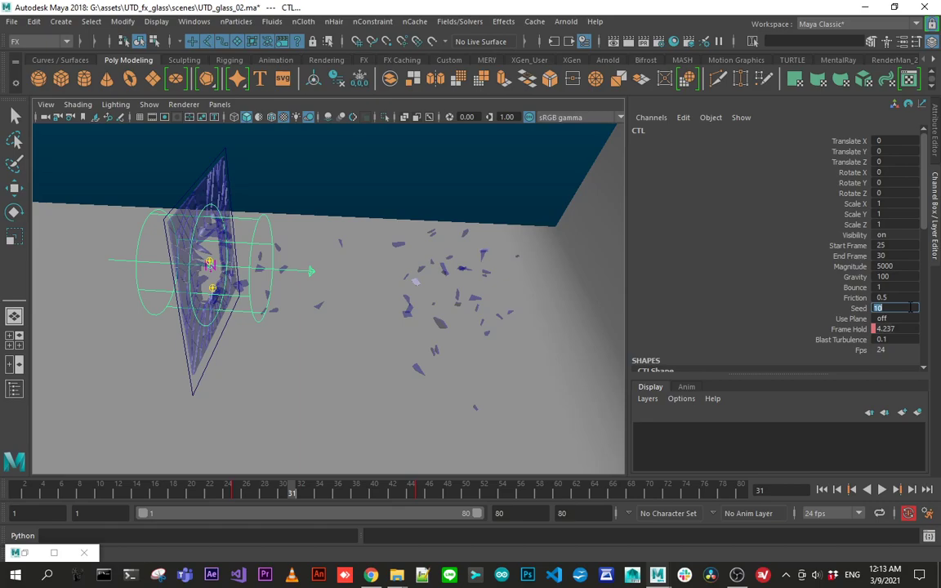
{"action": "left_click", "coordinate": [490, 390], "text": "alt"}
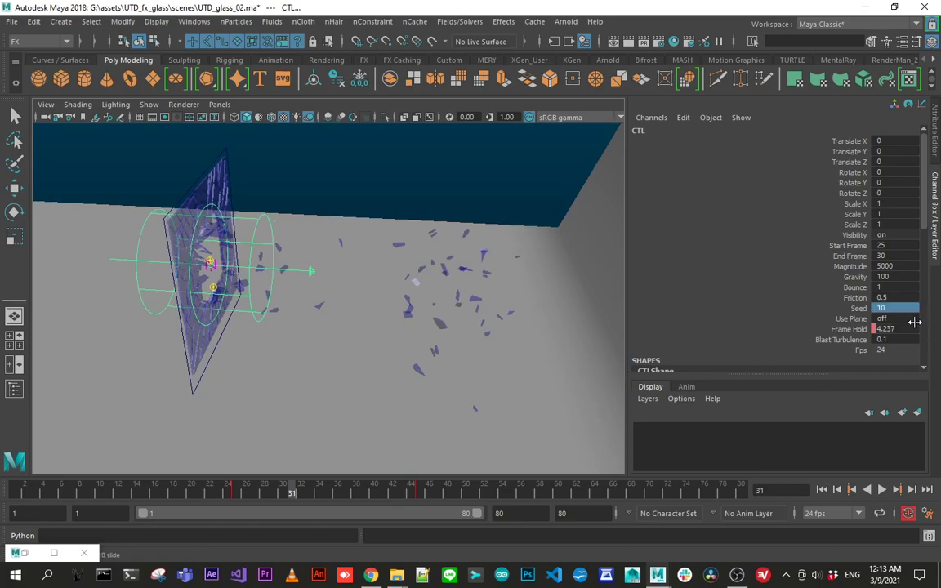
{"action": "left_click", "coordinate": [907, 318]}
- Select the curved ground plane mesh pPlane1 and delete it from the scene
{"action": "left_click_drag", "start_coordinate": [387, 374], "coordinate": [510, 363], "text": "alt"}
{"action": "left_click", "coordinate": [548, 390]}
{"action": "key", "text": "w"}
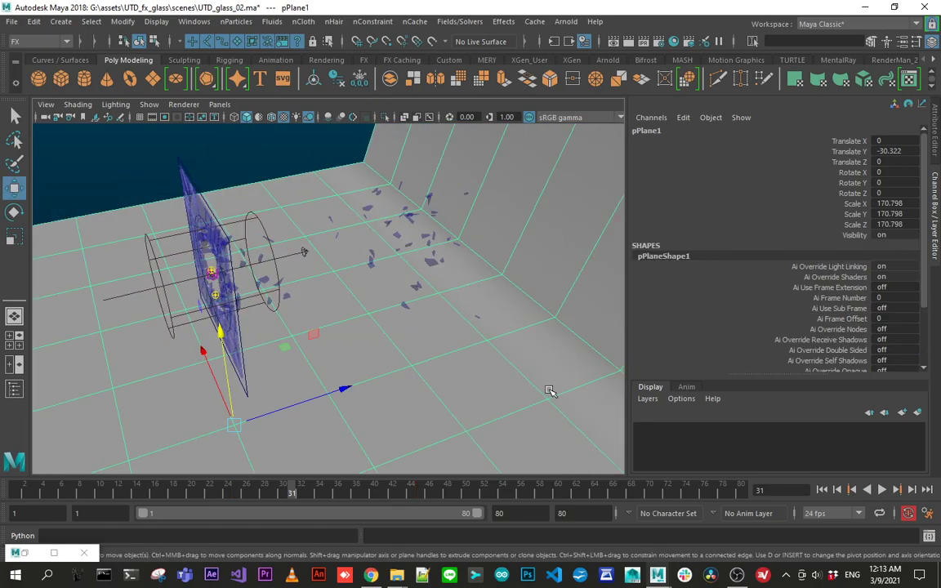
{"action": "left_click_drag", "start_coordinate": [549, 390], "coordinate": [456, 338], "text": "alt"}
{"action": "right_click_drag", "start_coordinate": [456, 339], "coordinate": [378, 338], "text": "alt"}
{"action": "middle_click_drag", "start_coordinate": [378, 339], "coordinate": [400, 279], "text": "alt"}
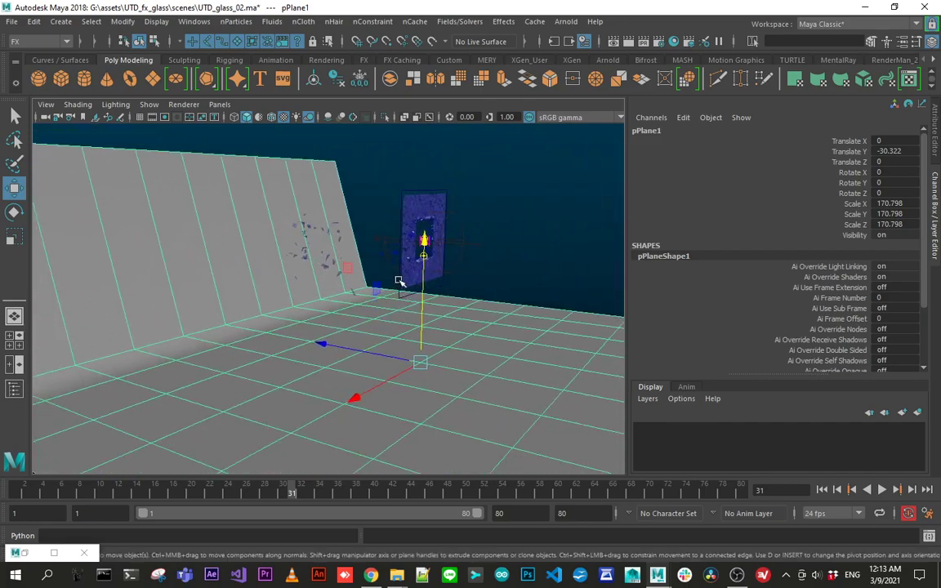
{"action": "key", "text": "Delete"}
- Select the cylindrical blast control CTL and turn on its Use Plane attribute
{"action": "left_click", "coordinate": [408, 296]}
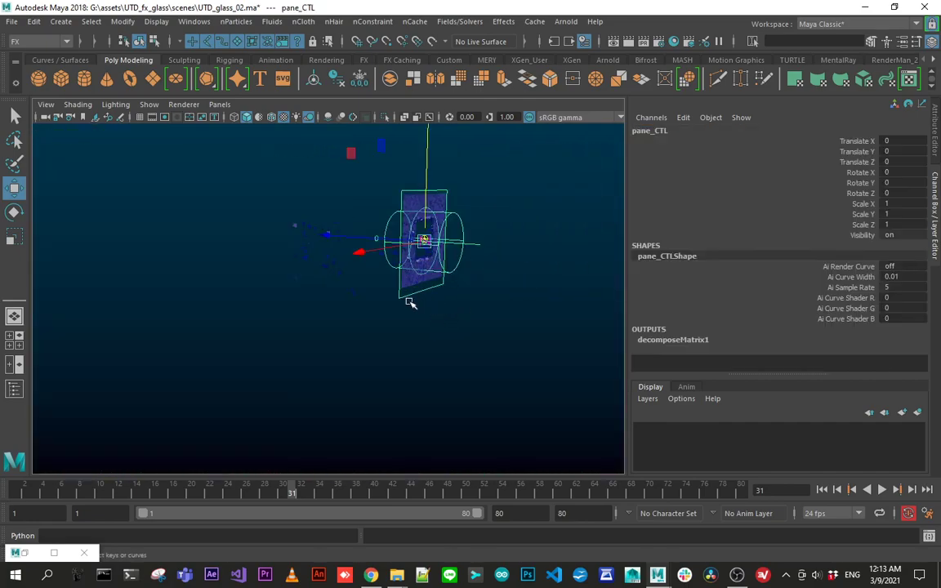
{"action": "left_click_drag", "start_coordinate": [407, 299], "coordinate": [589, 343], "text": "alt"}
{"action": "left_click_drag", "start_coordinate": [368, 204], "coordinate": [441, 232], "text": "alt"}
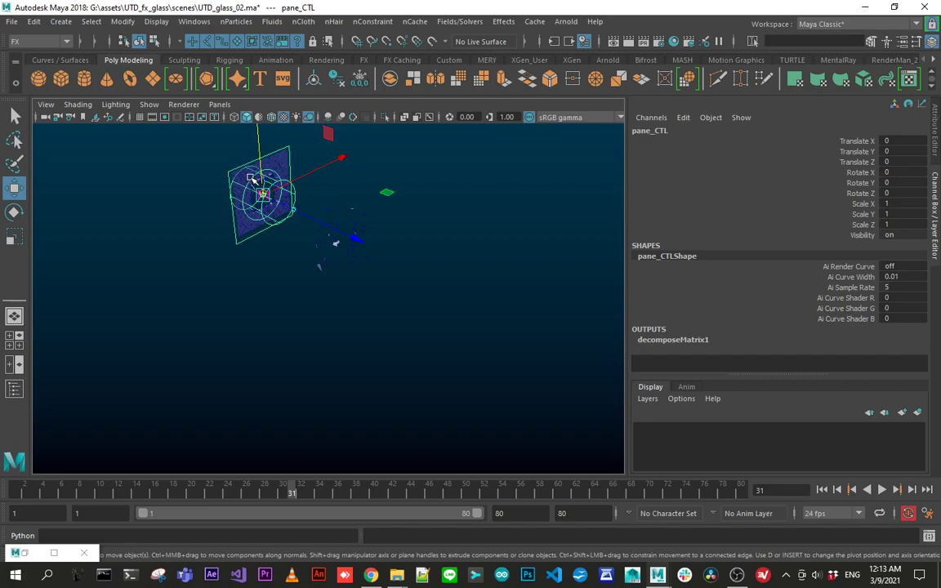
{"action": "left_click", "coordinate": [251, 177]}
{"action": "left_click", "coordinate": [904, 318]}
{"action": "type", "text": "1"}
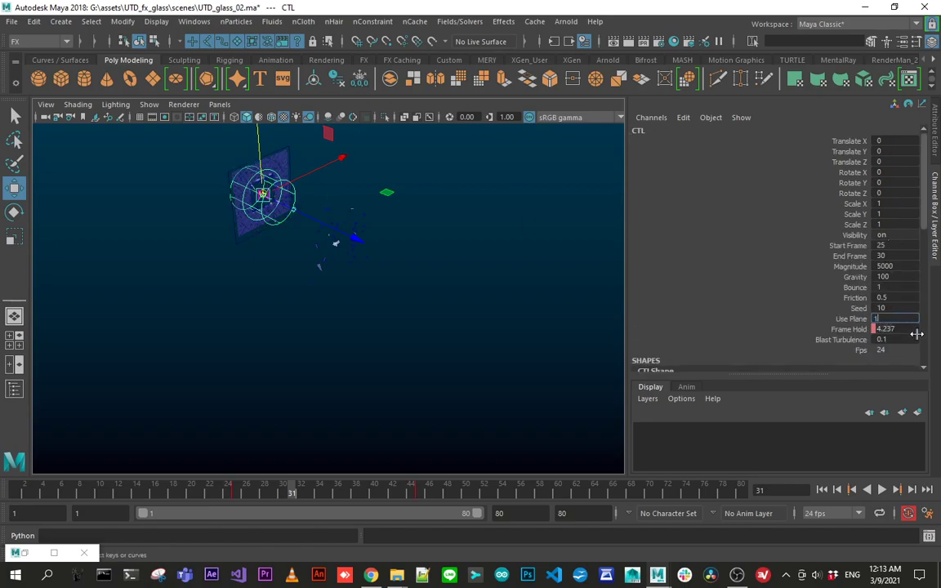
{"action": "key", "text": "Return"}
{"action": "middle_click_drag", "start_coordinate": [246, 321], "coordinate": [263, 360], "text": "alt"}
{"action": "left_click_drag", "start_coordinate": [264, 359], "coordinate": [274, 327], "text": "alt"}
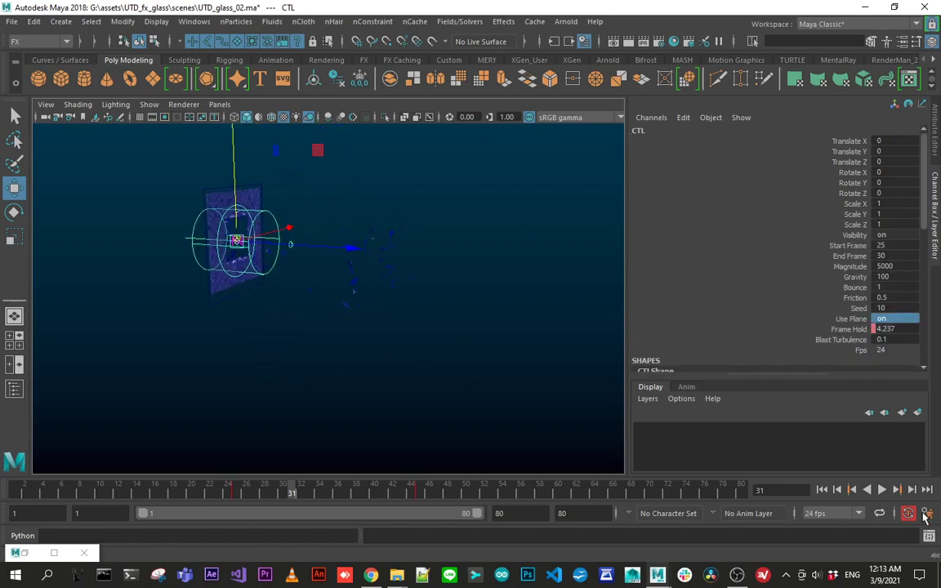
- Play the shatter with Use Plane on, switch the viewport to wireframe, and replay it from the first frame to frame 27
{"action": "left_click", "coordinate": [881, 489]}
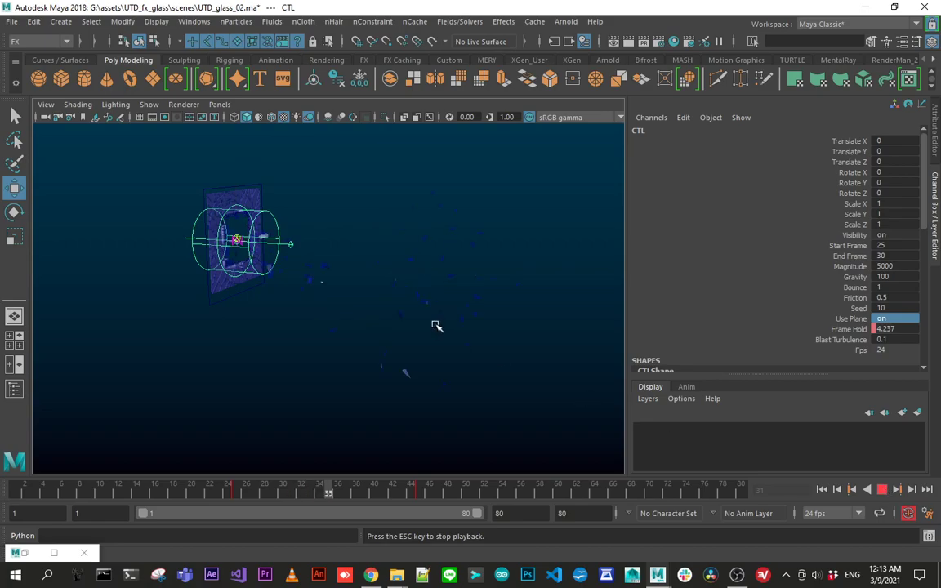
{"action": "right_click_drag", "start_coordinate": [302, 313], "coordinate": [290, 317], "text": "alt"}
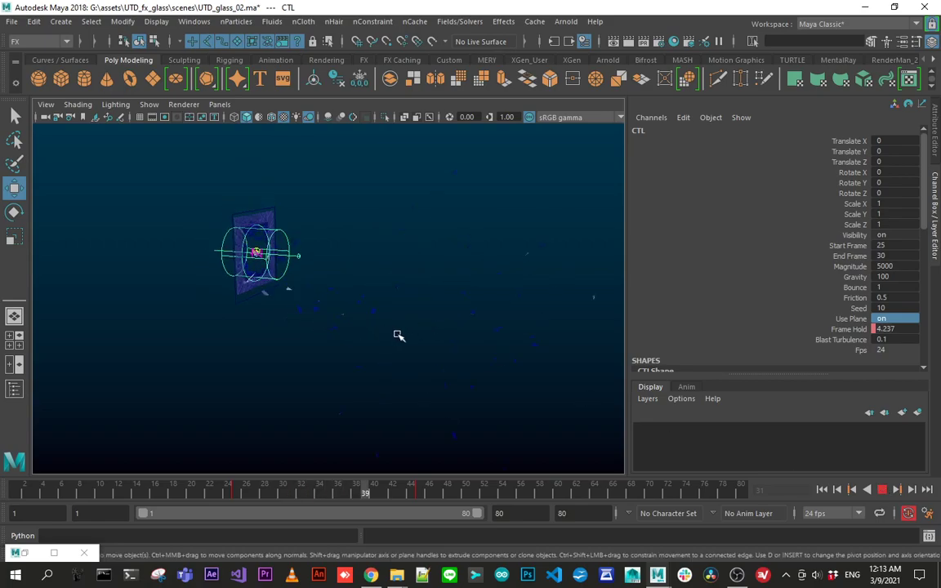
{"action": "left_click", "coordinate": [882, 488]}
{"action": "left_click_drag", "start_coordinate": [446, 357], "coordinate": [365, 350], "text": "alt"}
{"action": "left_click", "coordinate": [370, 395]}
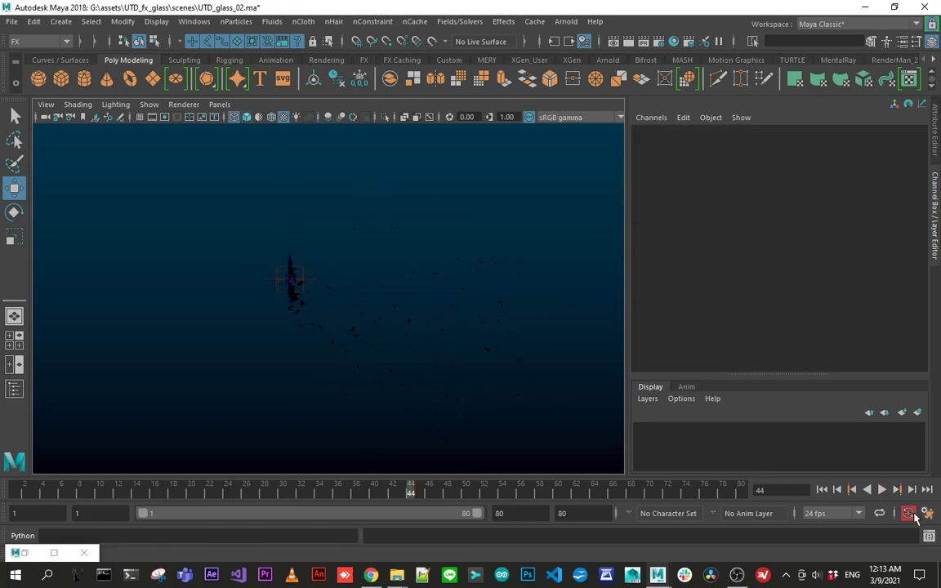
{"action": "left_click", "coordinate": [821, 490]}
{"action": "left_click", "coordinate": [880, 490]}
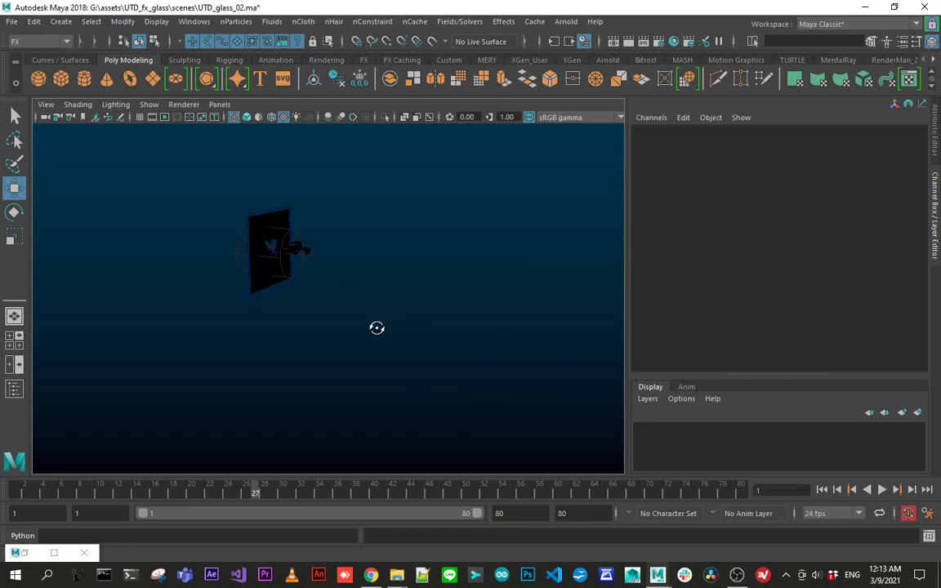
{"action": "key", "text": "Escape"}
- Move pane_CTL at the first frame to about X 3.364, Y 22.026, Z -2.086, and play the shatter to frame 41
{"action": "left_click", "coordinate": [274, 215]}
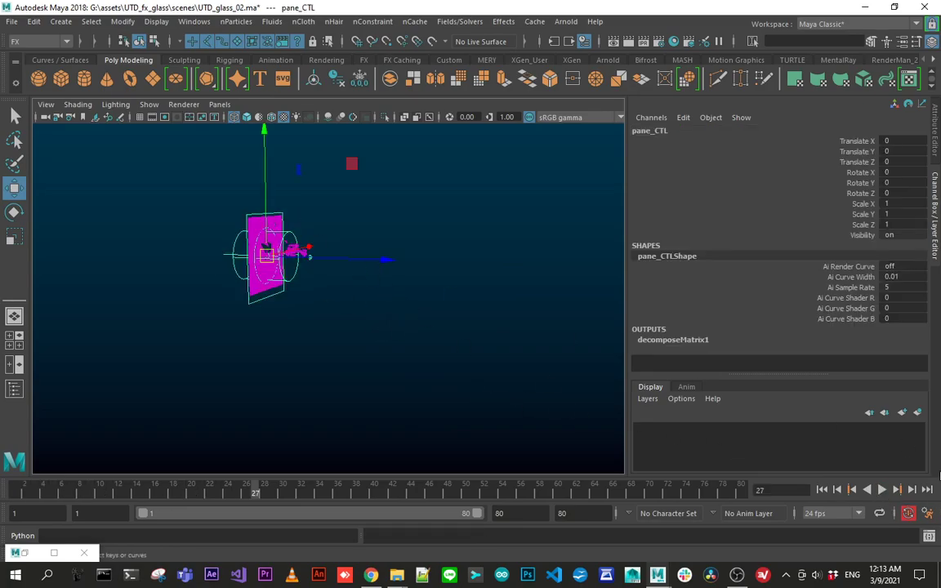
{"action": "left_click", "coordinate": [822, 489]}
{"action": "middle_click_drag", "start_coordinate": [286, 378], "coordinate": [350, 329]}
{"action": "left_click", "coordinate": [881, 489]}
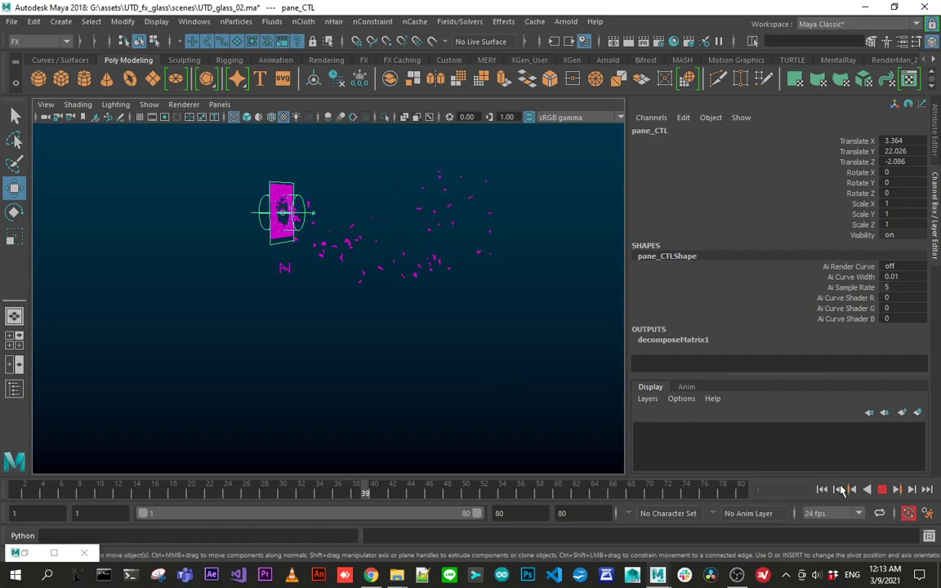
{"action": "key", "text": "alt+v"}
{"action": "middle_click_drag", "start_coordinate": [329, 317], "coordinate": [325, 357], "text": "alt"}
{"action": "left_click_drag", "start_coordinate": [325, 357], "coordinate": [441, 385], "text": "alt"}
{"action": "right_click_drag", "start_coordinate": [354, 378], "coordinate": [382, 369], "text": "alt"}
- Select the blast control CTL, set the scene's playback rate to 30 fps, and replay the simulation from the start
{"action": "key", "text": "q"}
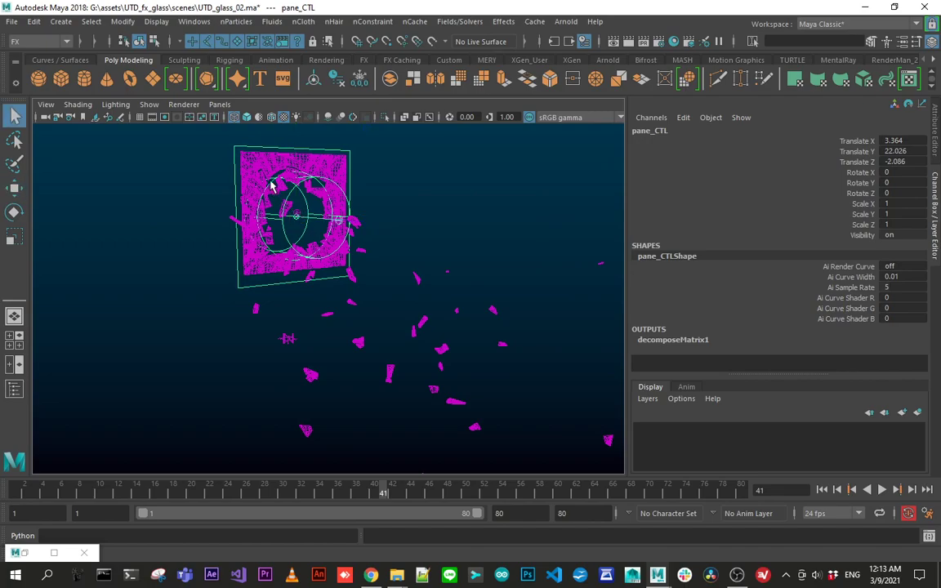
{"action": "left_click", "coordinate": [270, 181]}
{"action": "left_click", "coordinate": [884, 349]}
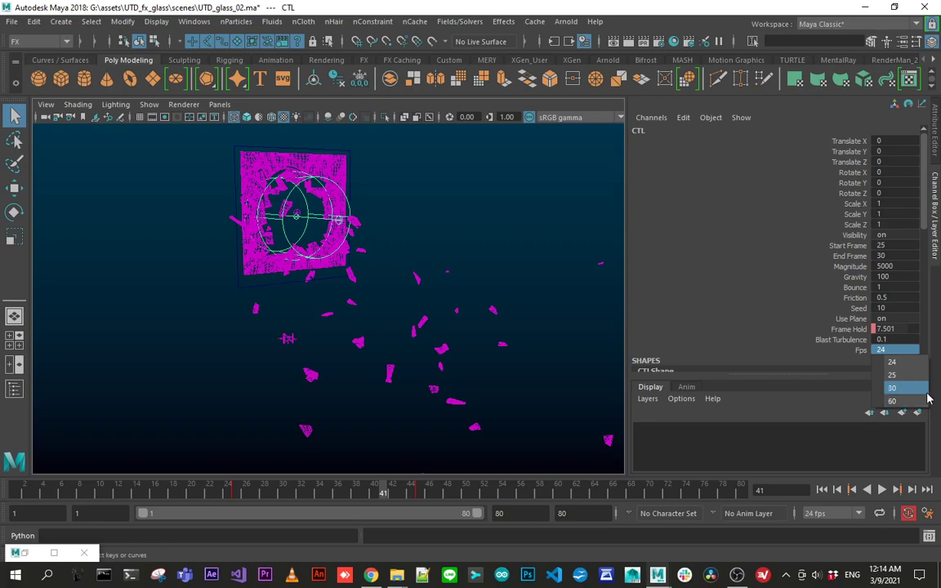
{"action": "left_click", "coordinate": [897, 246]}
{"action": "left_click", "coordinate": [805, 514]}
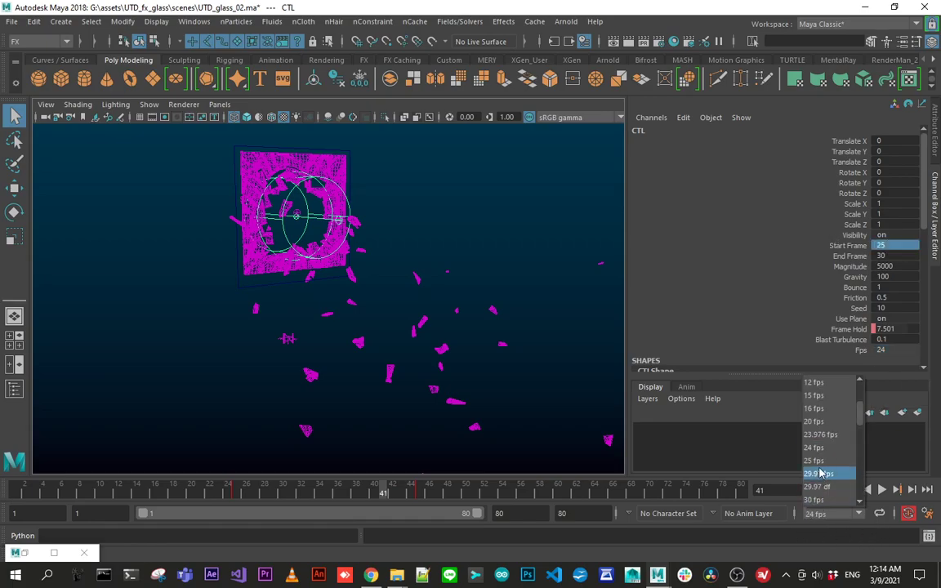
{"action": "left_click", "coordinate": [817, 500]}
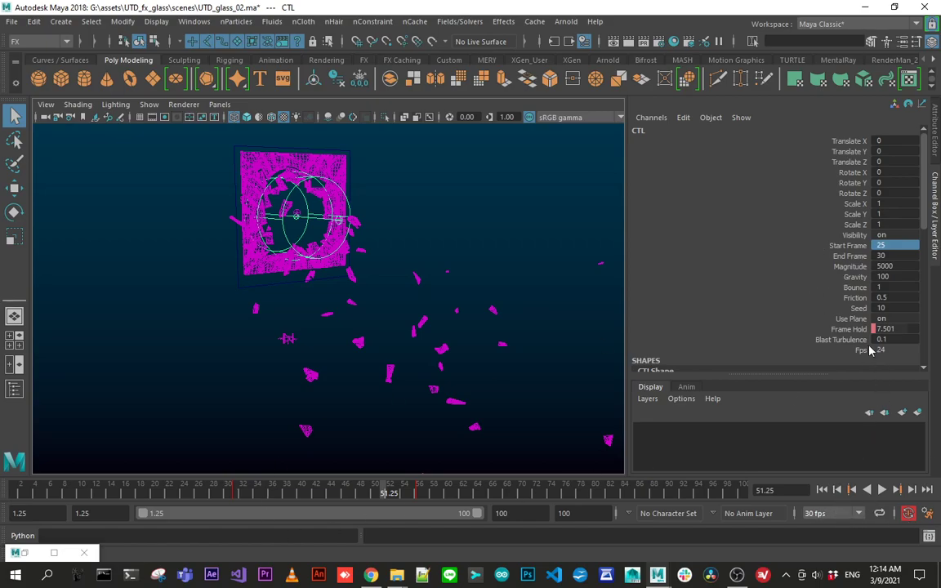
{"action": "left_click", "coordinate": [823, 489]}
{"action": "left_click", "coordinate": [882, 490]}
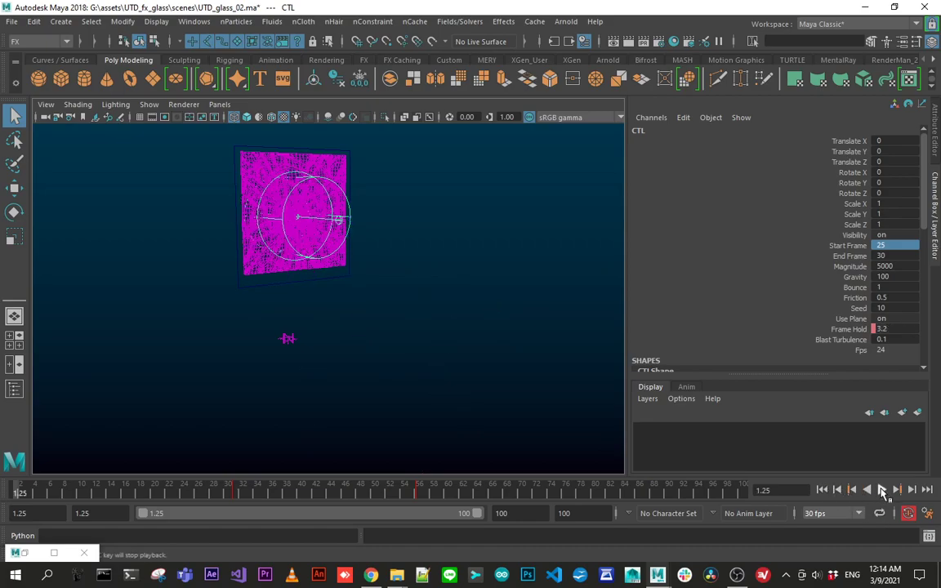
{"action": "left_click", "coordinate": [882, 489]}
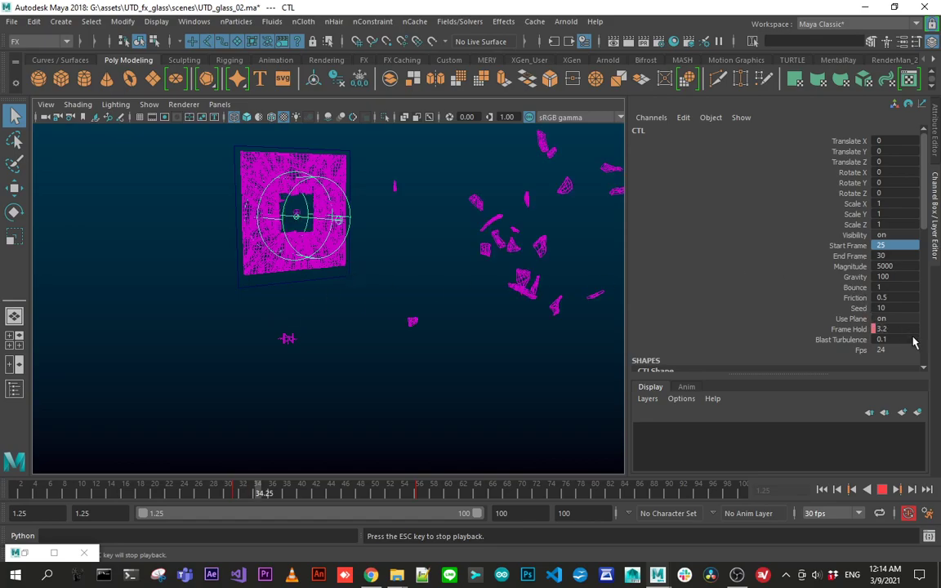
- Set the blast control's Fps attribute to 30 and replay the shatter from the start to frame 32.25
{"action": "left_click", "coordinate": [884, 350]}
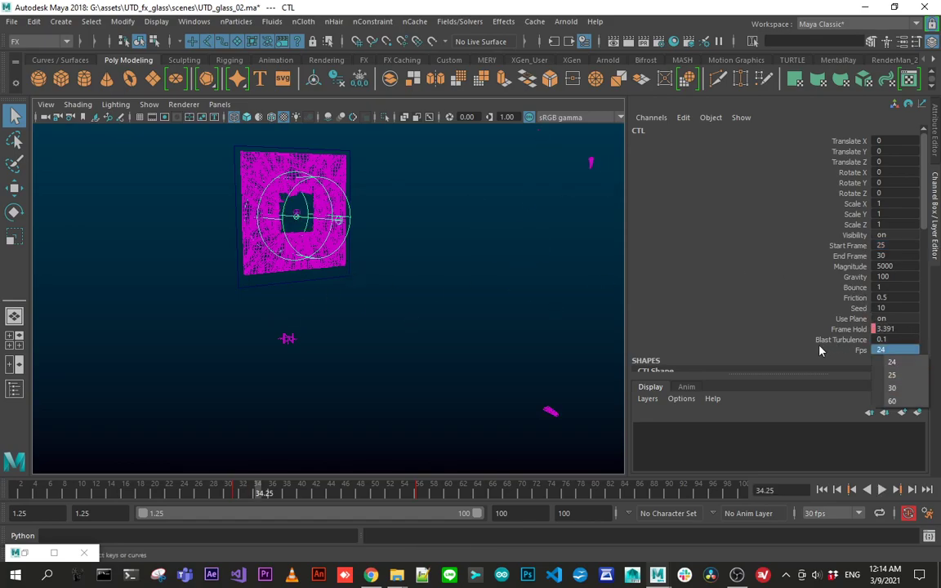
{"action": "left_click", "coordinate": [892, 388]}
{"action": "left_click", "coordinate": [823, 489]}
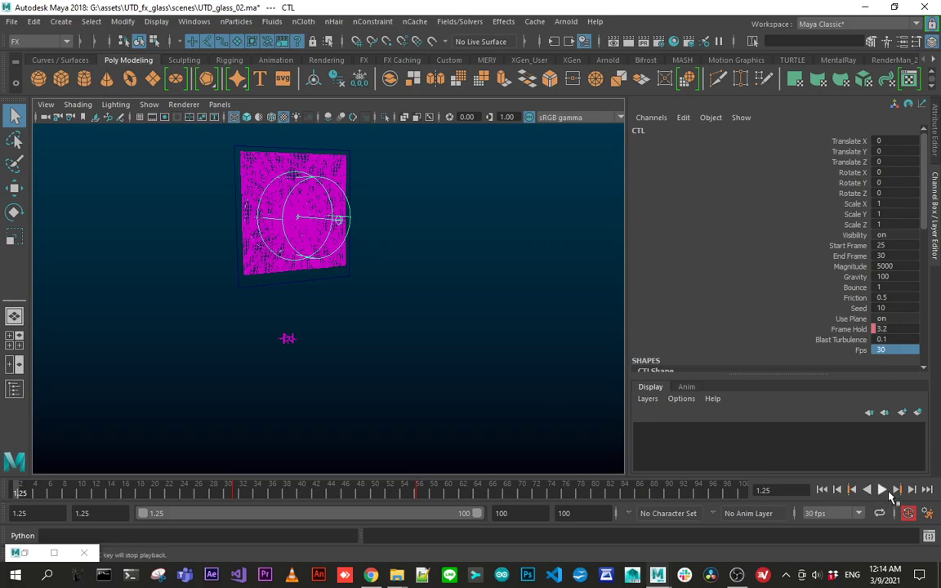
{"action": "left_click", "coordinate": [882, 490]}
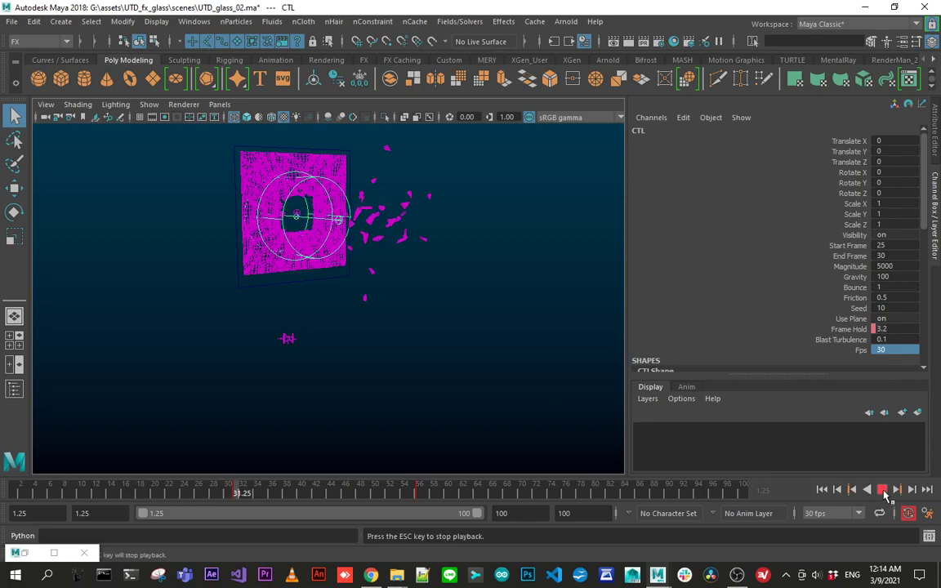
{"action": "left_click", "coordinate": [884, 491]}
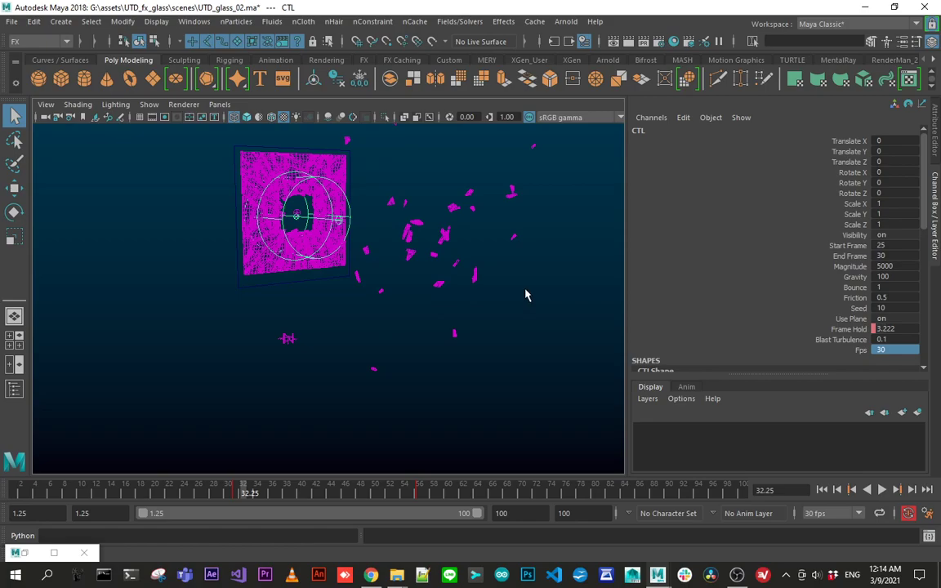